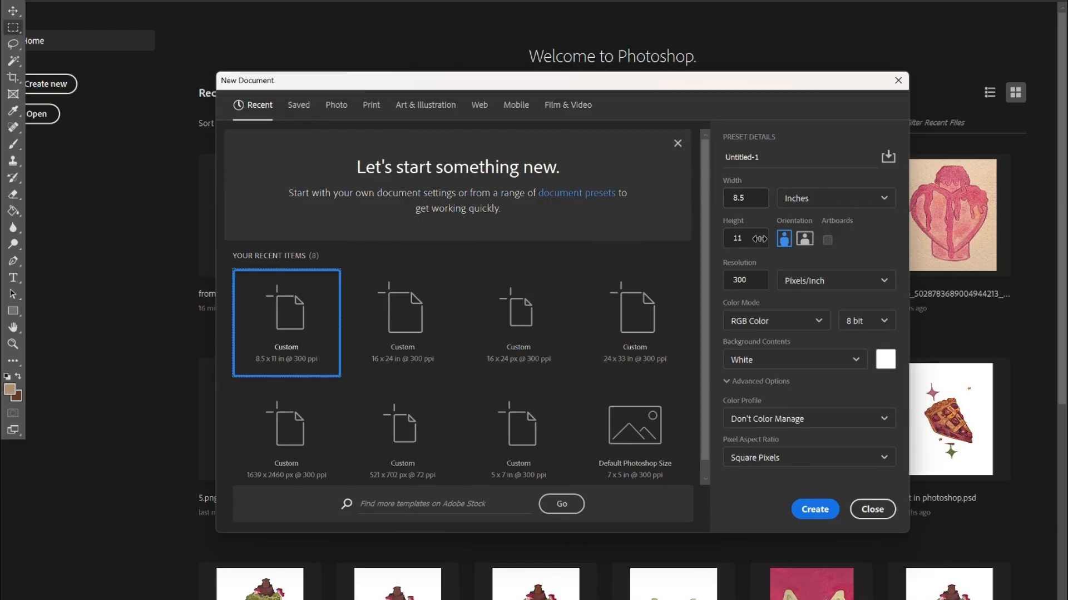
# - Create a 4.5 × 6.5 inch portrait document at 300 pixels/inch with RGB Color and a white background
pyautogui.doubleClick(753, 204)
pyautogui.write('4.5')
pyautogui.press('Tab')
pyautogui.write('6.5')
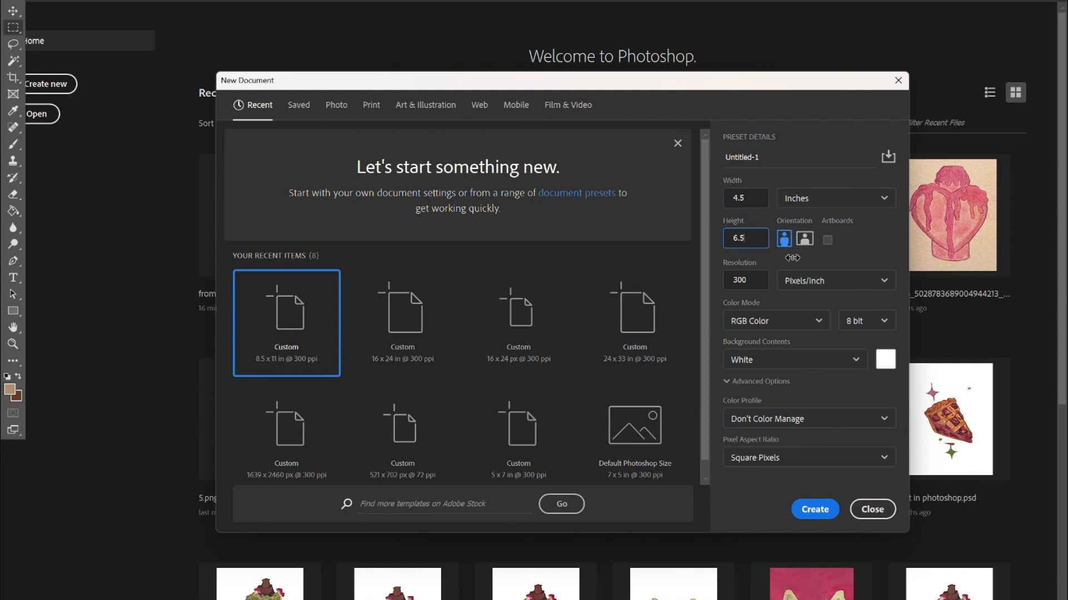
pyautogui.click(801, 198)
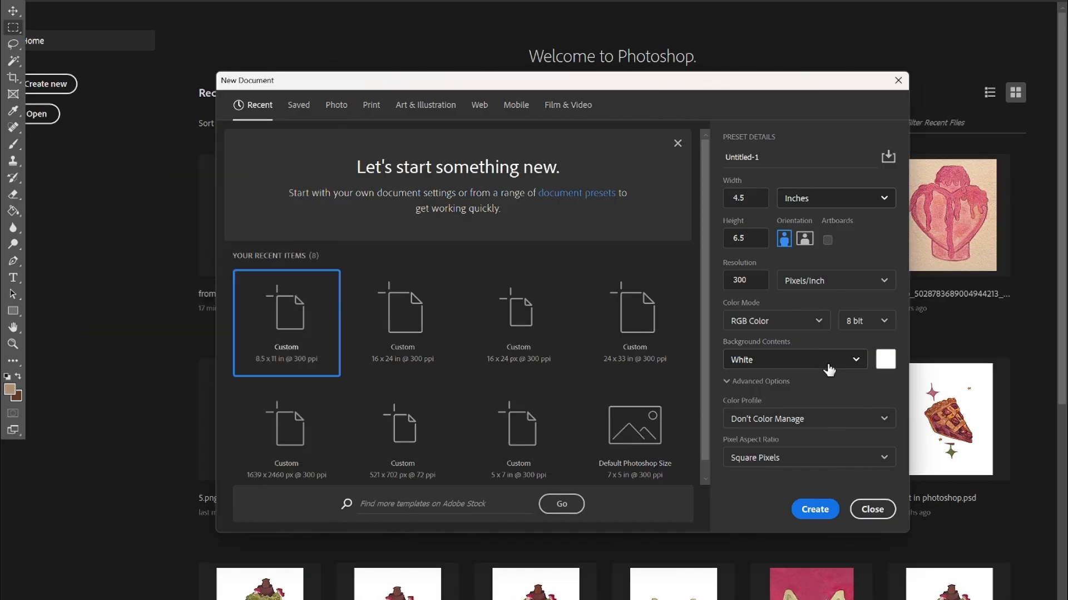
pyautogui.click(831, 363)
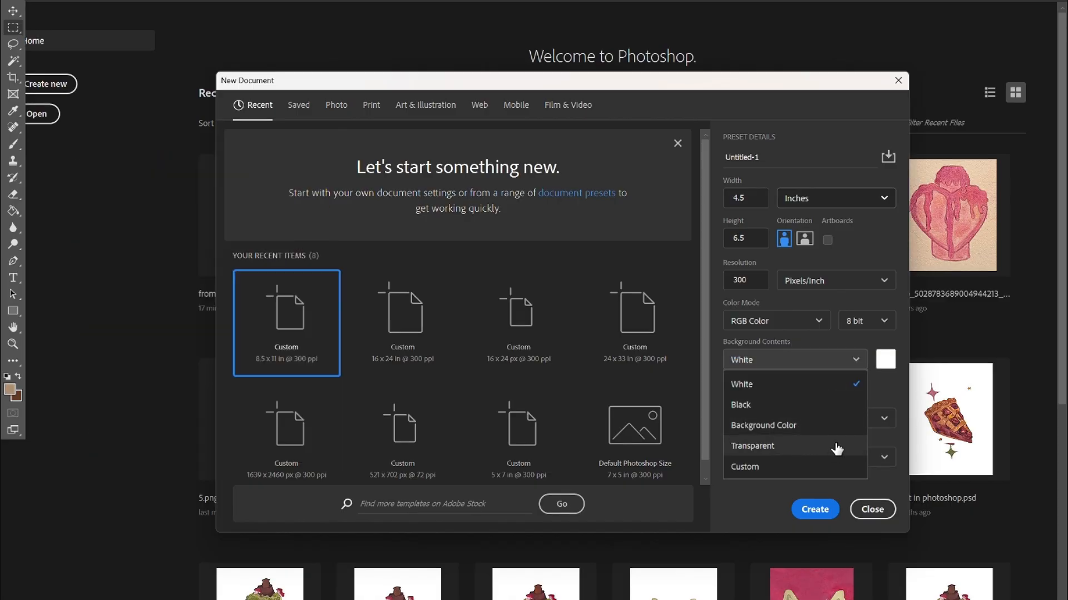
pyautogui.click(839, 384)
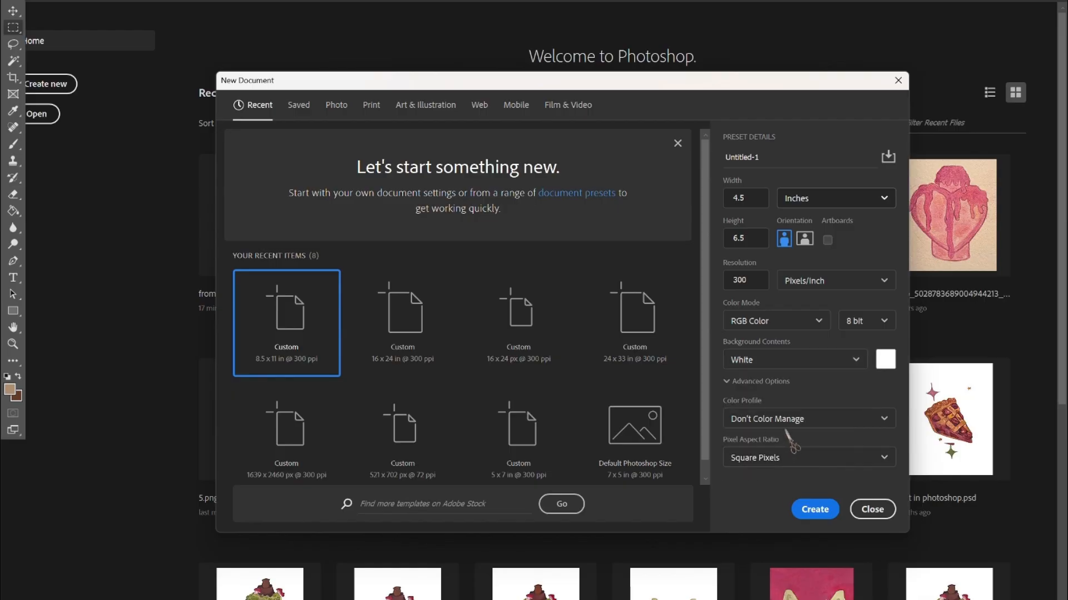
pyautogui.click(817, 511)
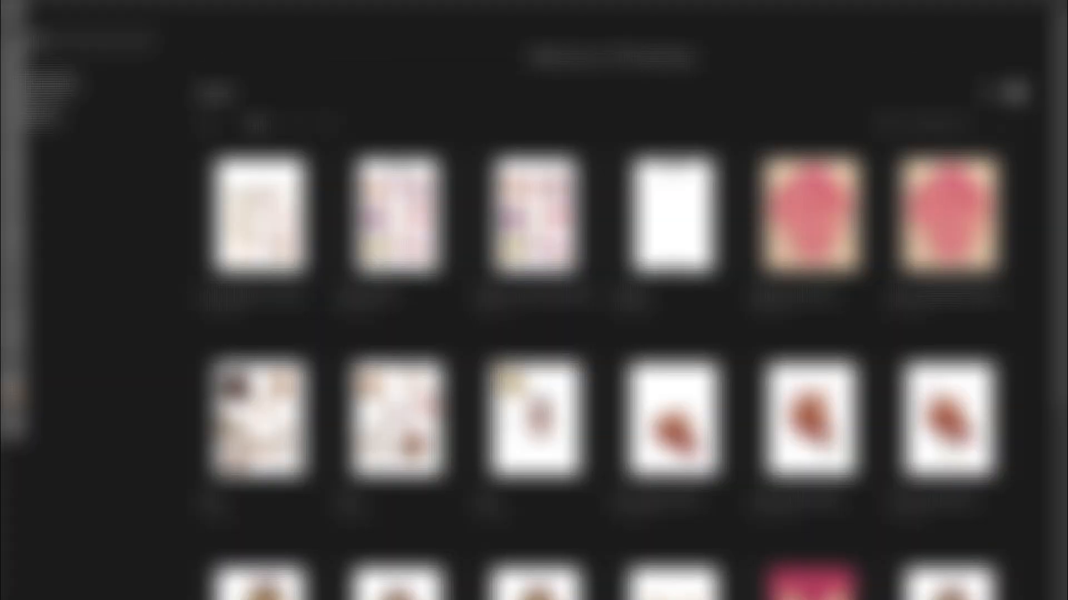
# - Paste the "whimsical realm." title sheet and then the nine-sticker artwork as separate layers
pyautogui.hotkey('ctrl', 'v')
pyautogui.press('v')
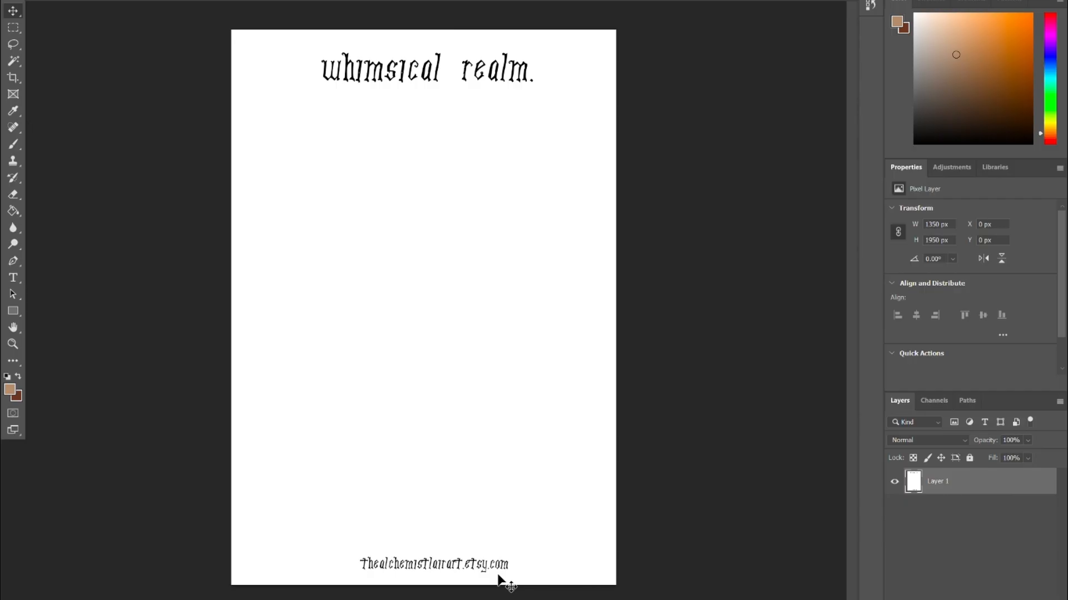
pyautogui.hotkey('ctrl', 'v')
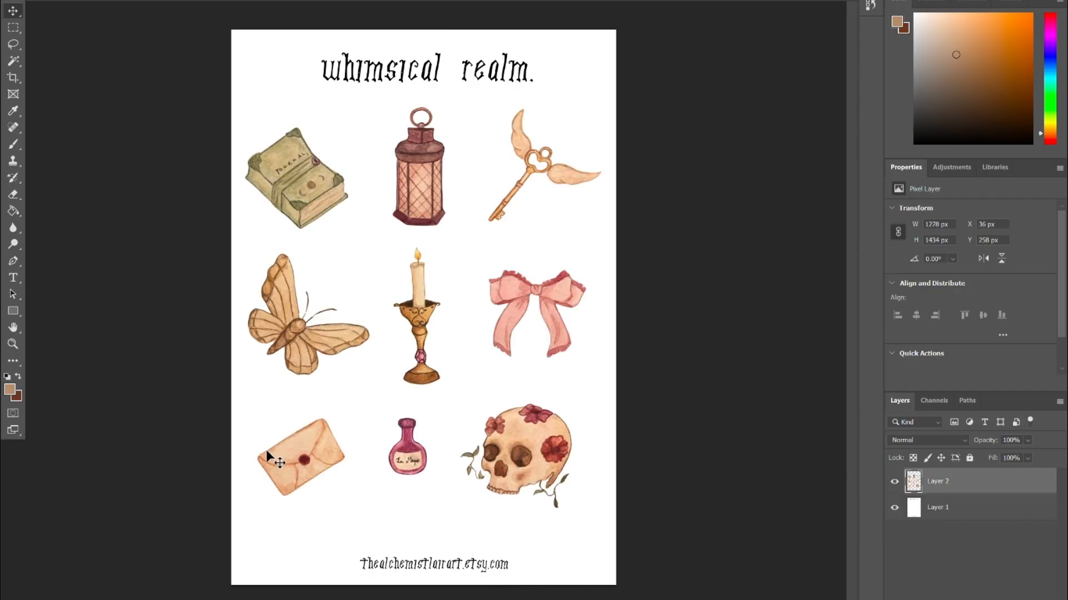
# - Scale the sticker artwork down to about 1246 × 1398 px between the title and the shop address
pyautogui.hotkey('ctrl', 't')
pyautogui.moveTo(241, 515); pyautogui.dragTo(246, 509)
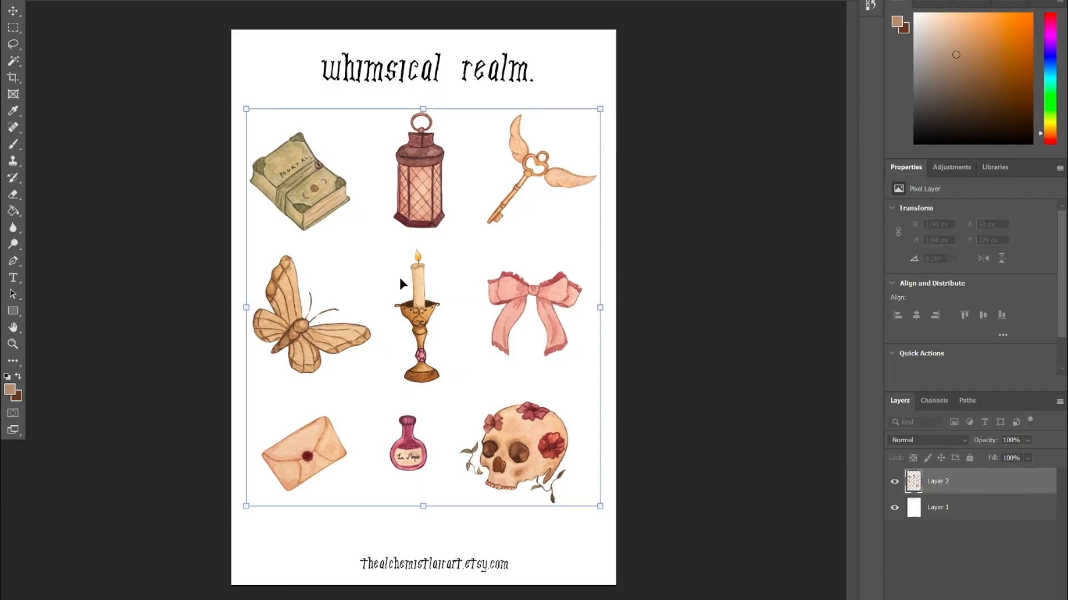
pyautogui.moveTo(399, 275); pyautogui.dragTo(399, 274)
# - Try to select and move the green journal sticker separately from the other stickers
pyautogui.click(13, 28)
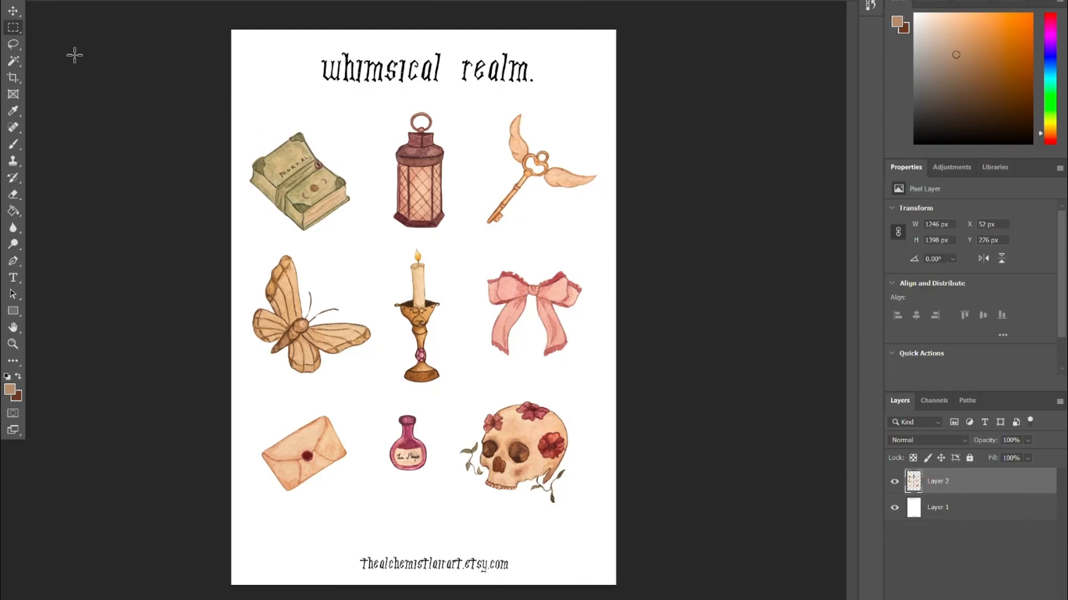
pyautogui.moveTo(231, 95); pyautogui.dragTo(361, 246)
pyautogui.hotkey('ctrl', 't')
pyautogui.moveTo(330, 211)
pyautogui.mouseDown()
pyautogui.moveTo(345, 219)
pyautogui.moveTo(319, 200)
pyautogui.mouseUp()
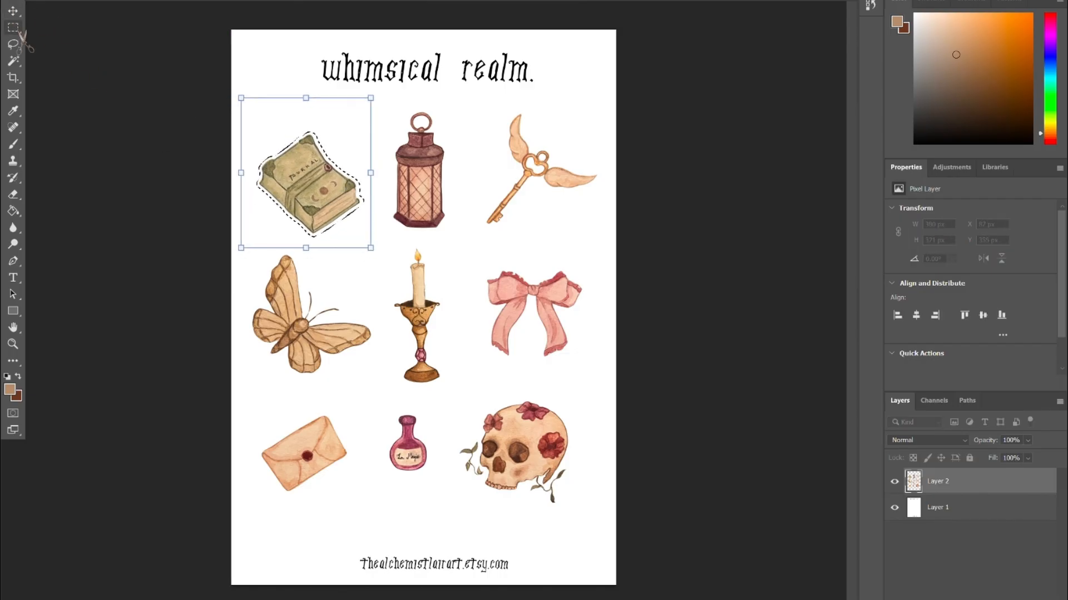
pyautogui.press('Escape')
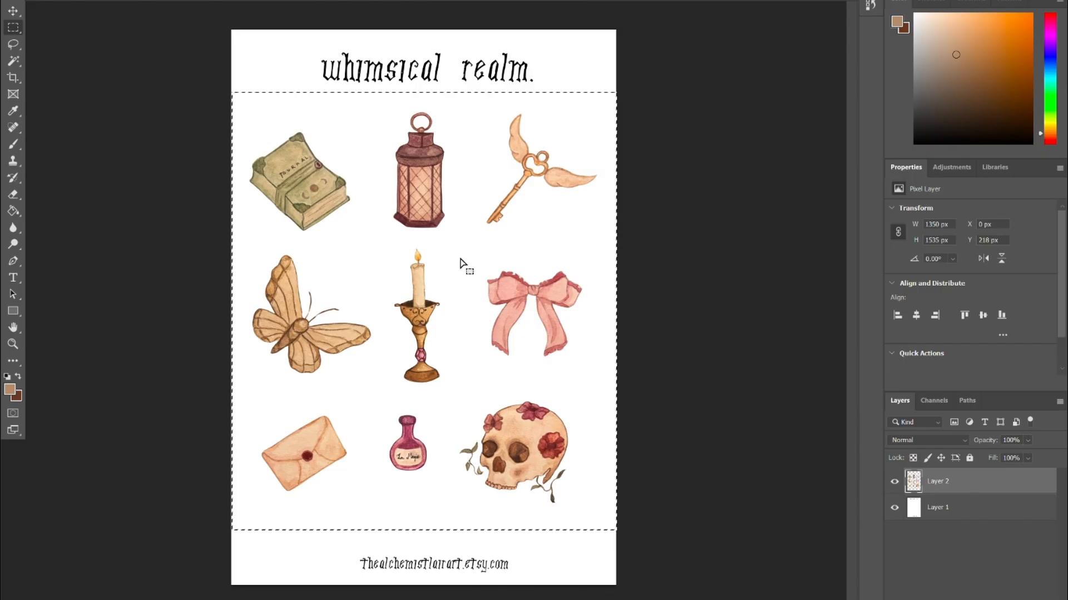
pyautogui.click(160, 158)
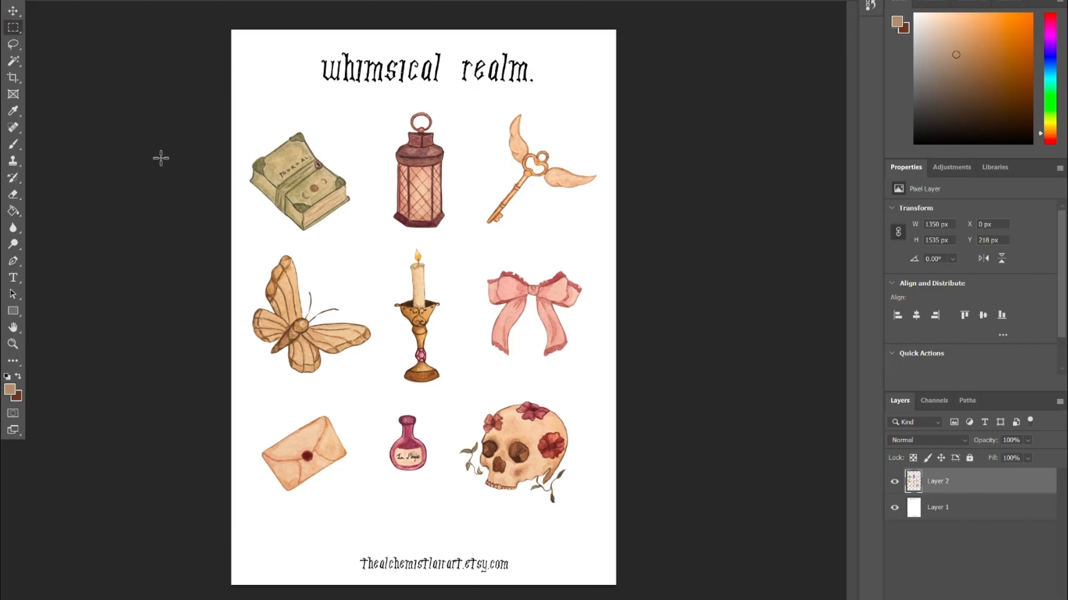
# - Add a white 20 px outside stroke at 100% opacity to the sticker artwork layer
pyautogui.click(17, 11)
pyautogui.click(950, 489)
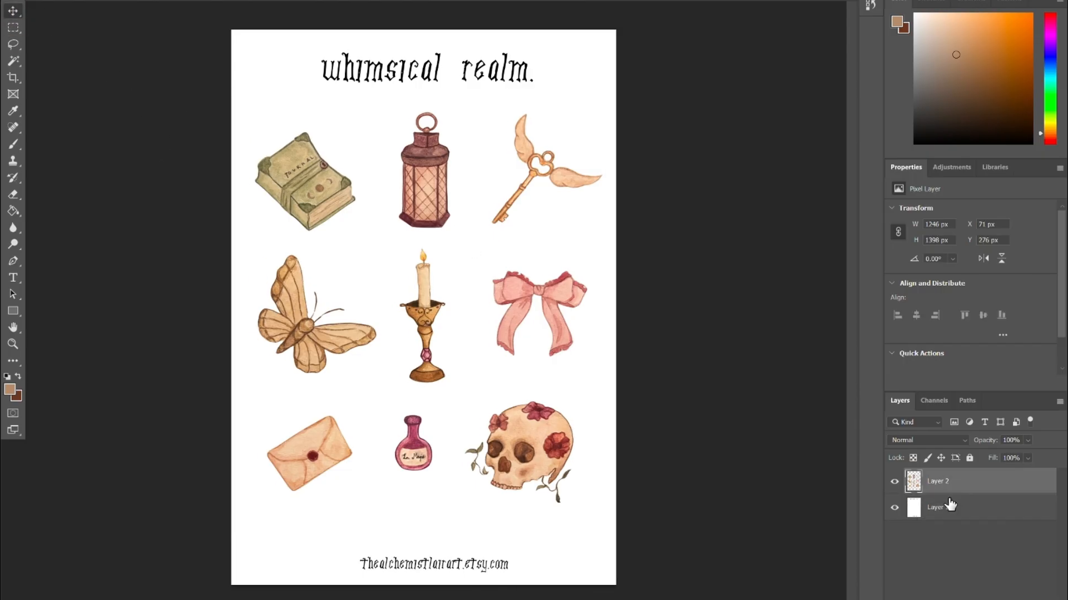
pyautogui.click(949, 502)
pyautogui.click(951, 487)
pyautogui.doubleClick(950, 494)
pyautogui.click(471, 317)
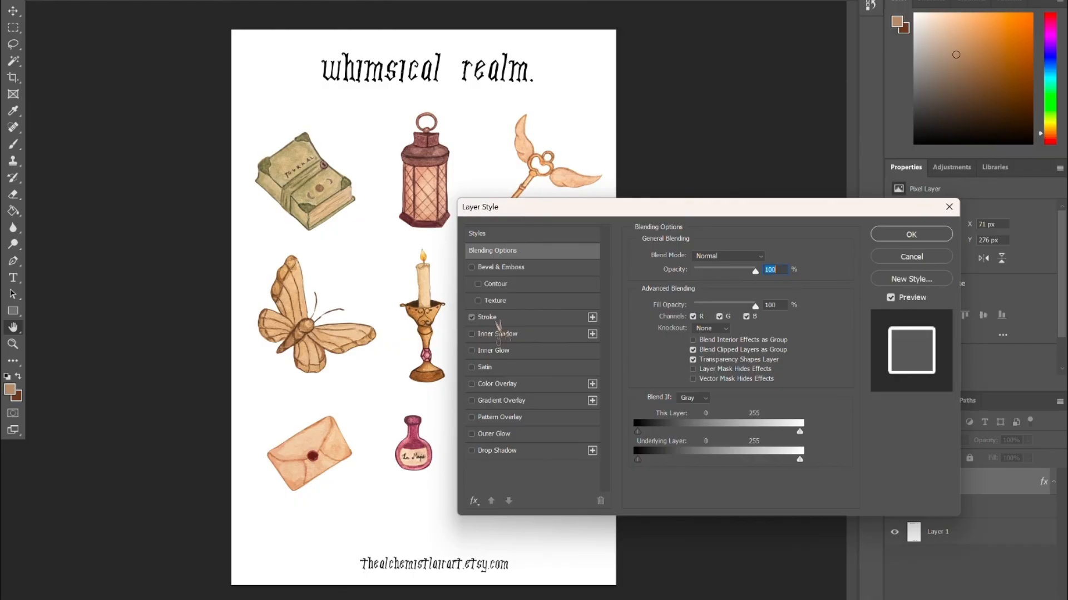
pyautogui.click(497, 322)
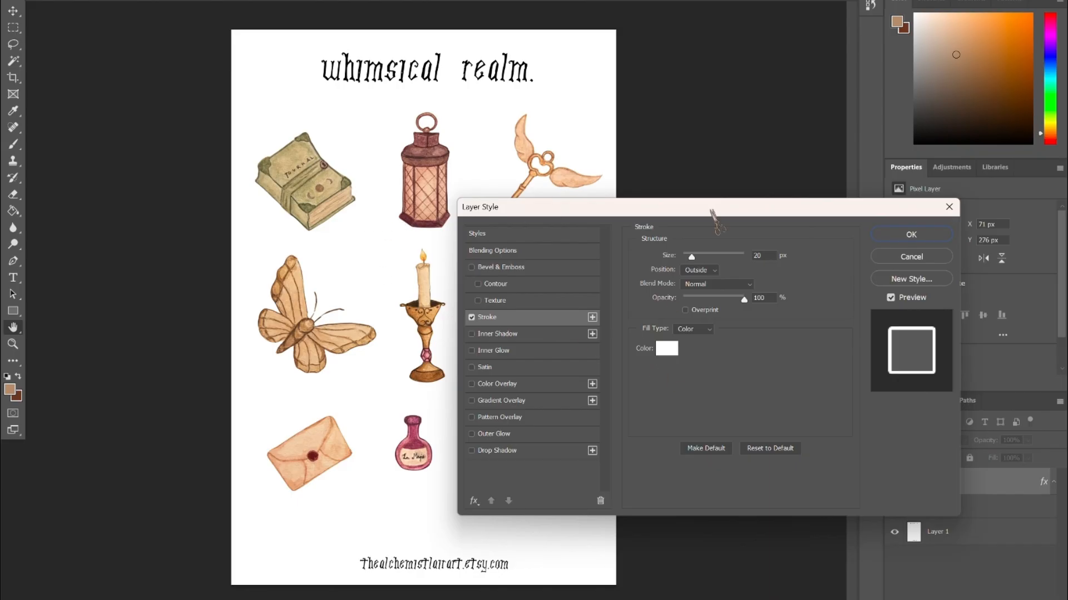
pyautogui.click(892, 236)
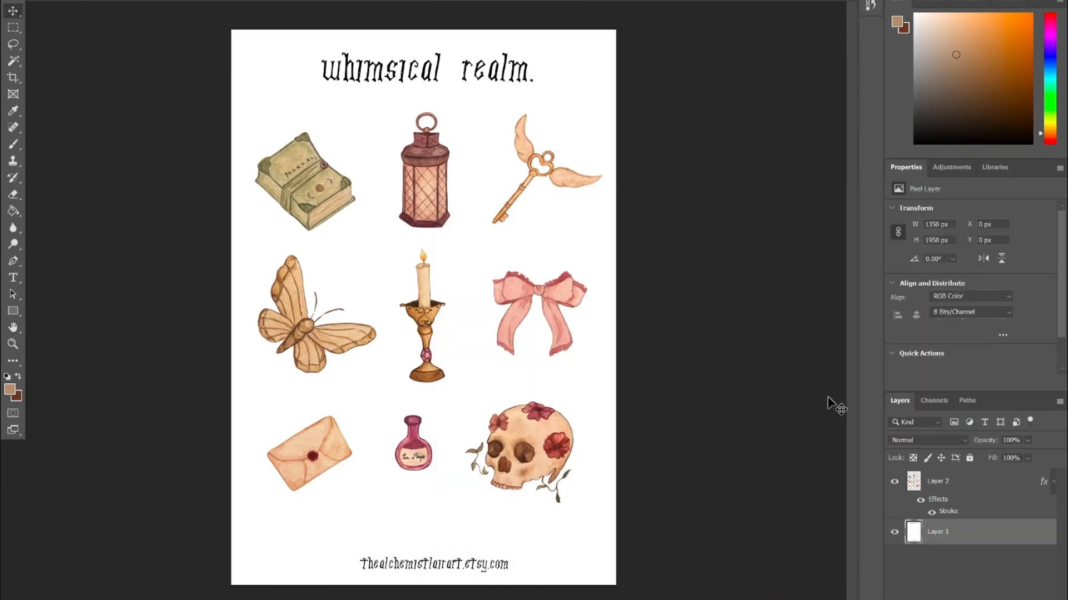
# - Hide the sticker layer and save the title background as fondo.png in PNG format in the tutorial folder
pyautogui.click(897, 483)
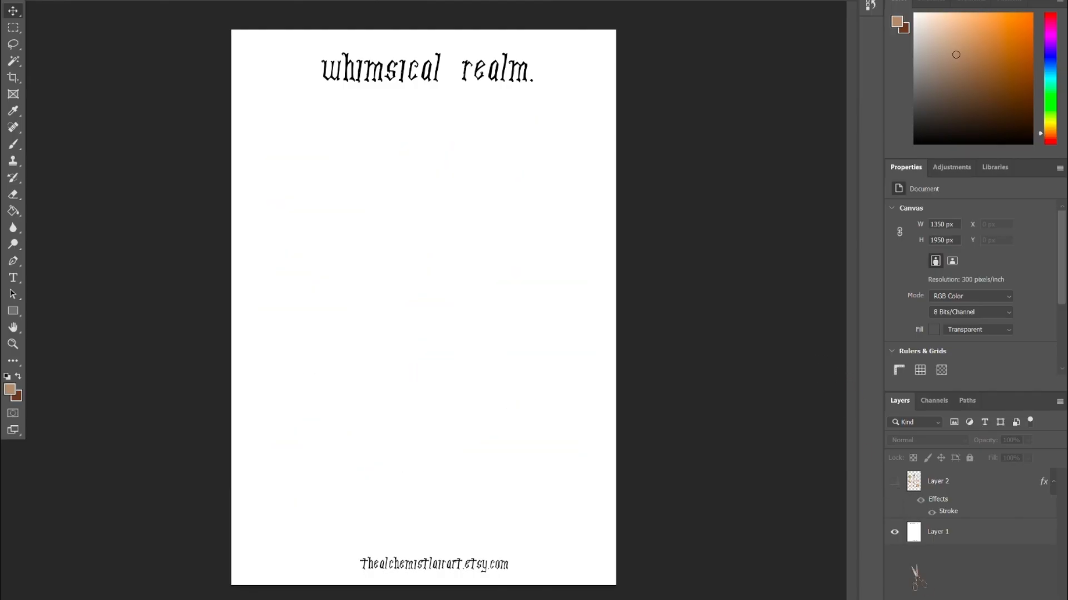
pyautogui.hotkey('ctrl', 'shift', 's')
pyautogui.write('fondo')
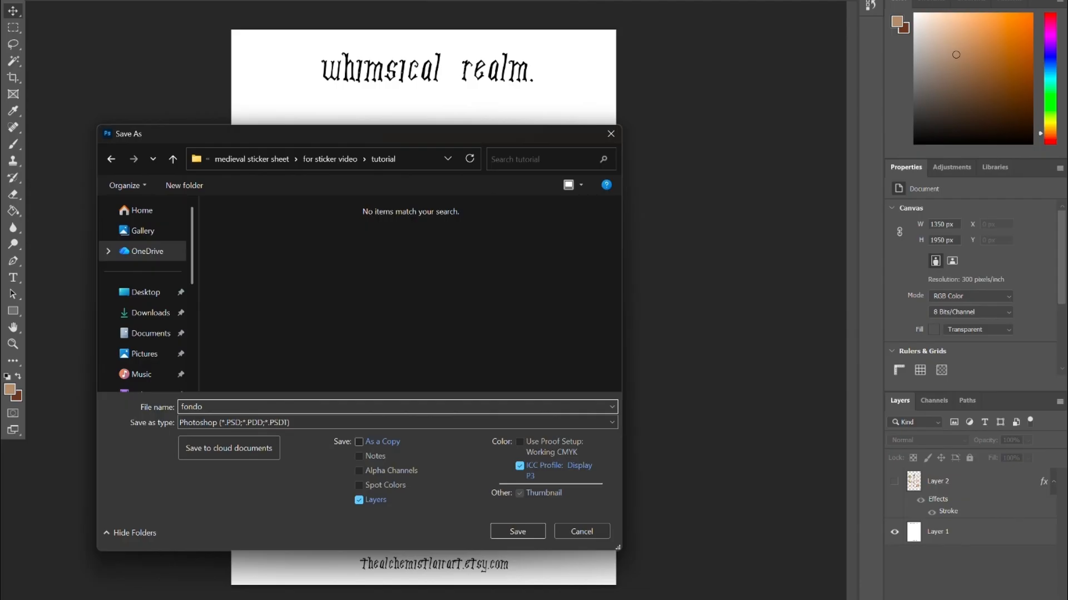
pyautogui.click(229, 423)
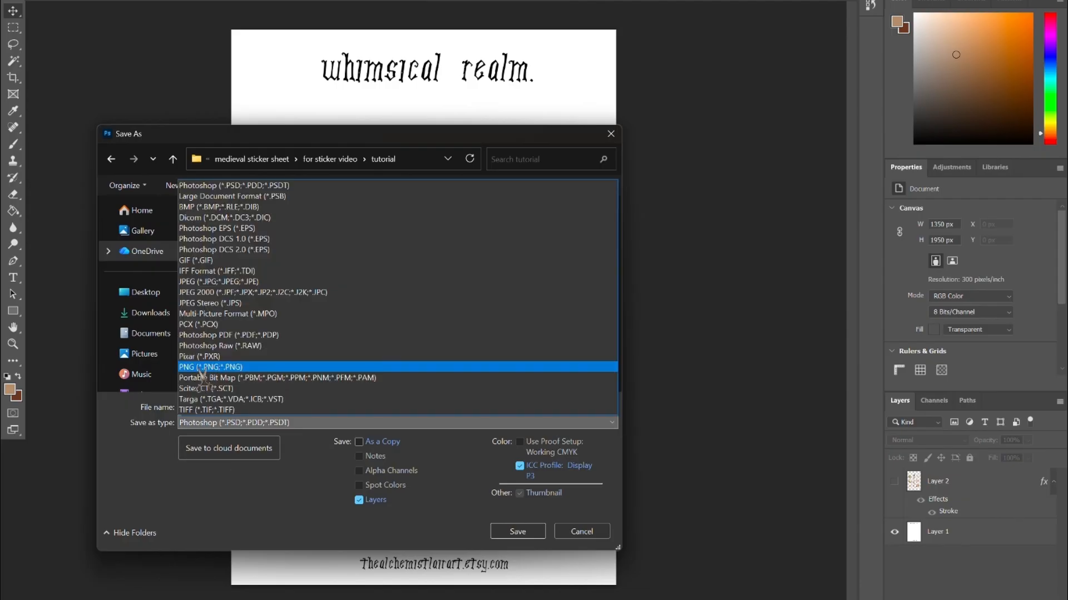
pyautogui.click(200, 368)
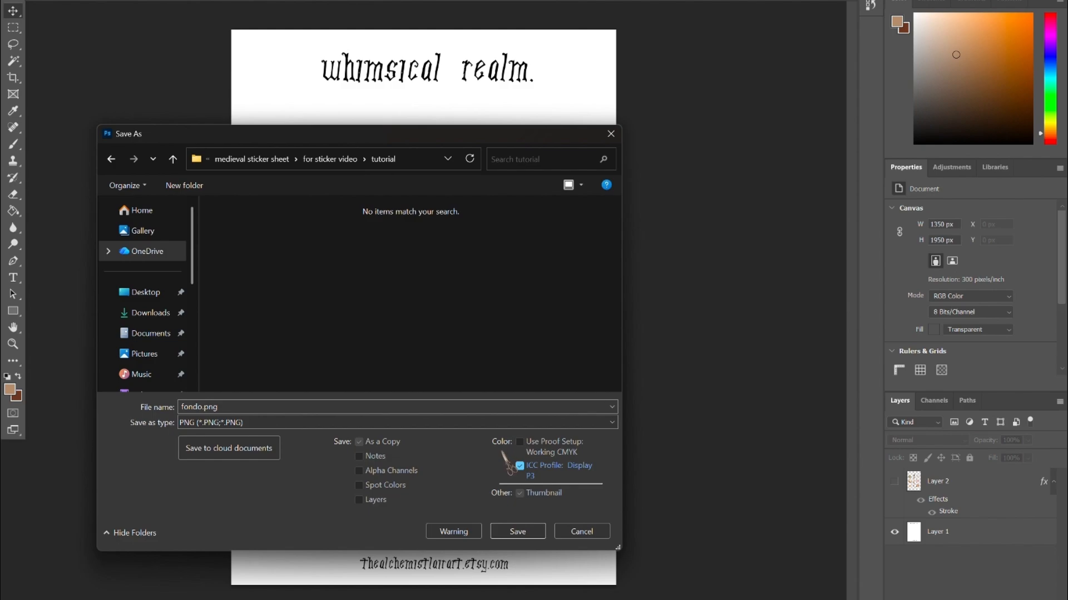
pyautogui.click(518, 532)
pyautogui.press('Return')
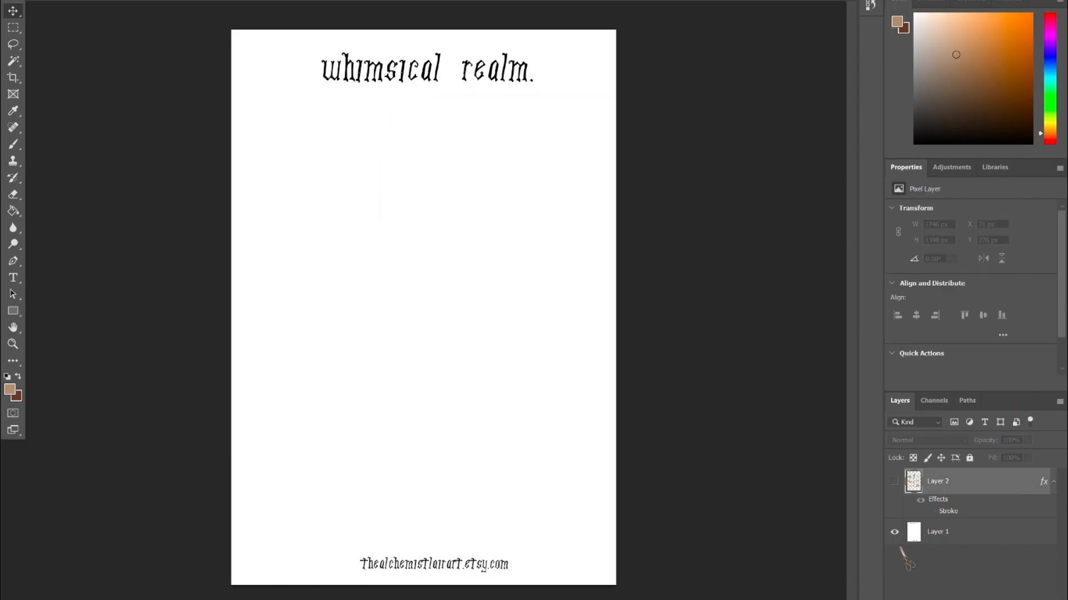
# - Show only the outlined sticker layer and save it as stickers.png in PNG format in the tutorial folder
pyautogui.click(894, 532)
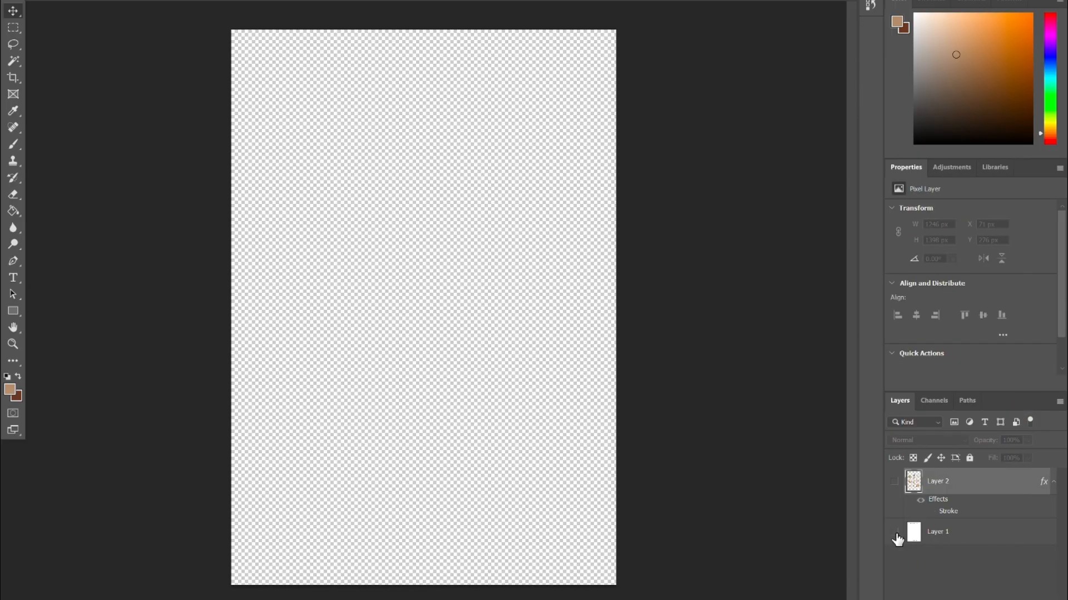
pyautogui.click(894, 482)
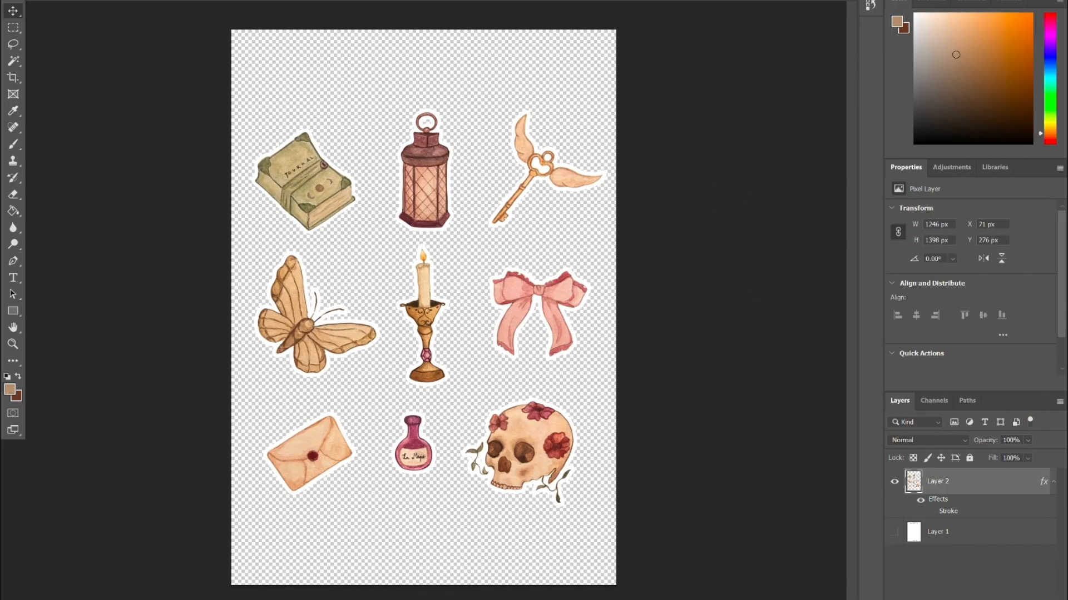
pyautogui.hotkey('alt', 'f')
pyautogui.click(77, 102)
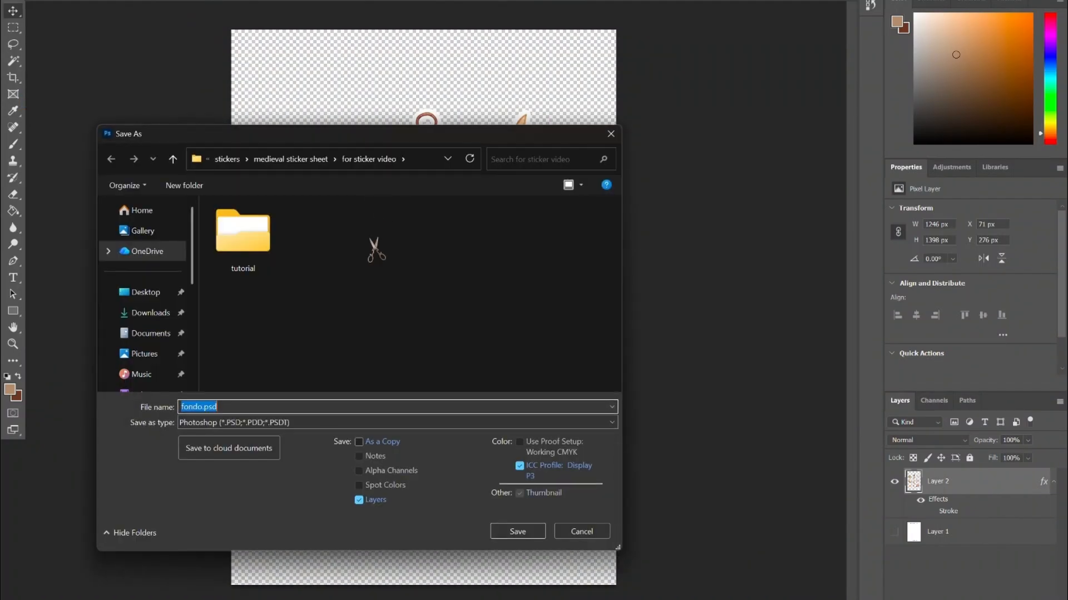
pyautogui.doubleClick(243, 233)
pyautogui.write('stick')
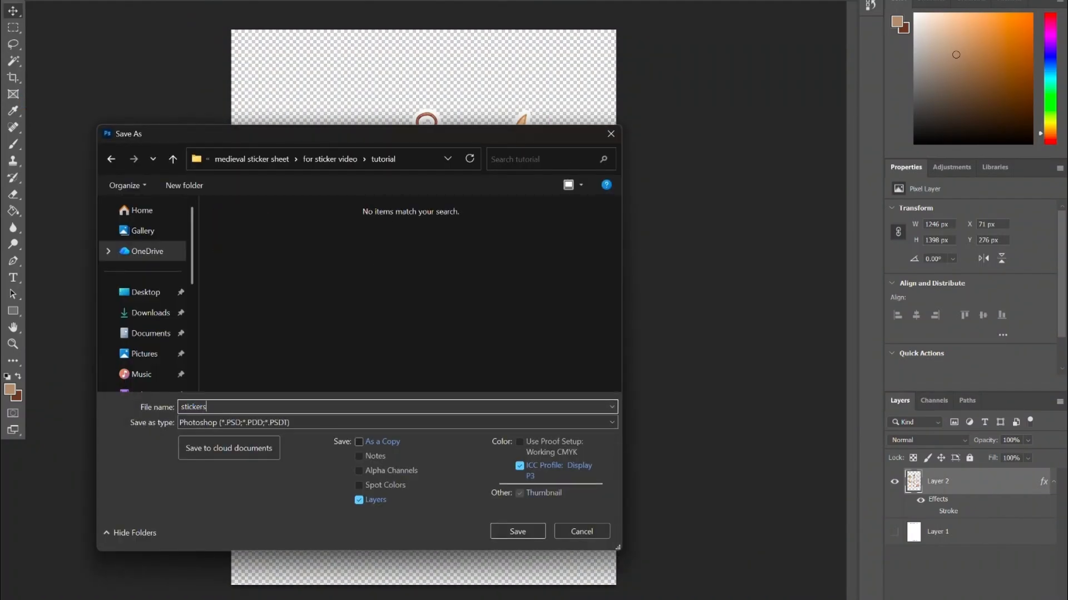
pyautogui.write('ers')
pyautogui.click(211, 422)
pyautogui.click(210, 366)
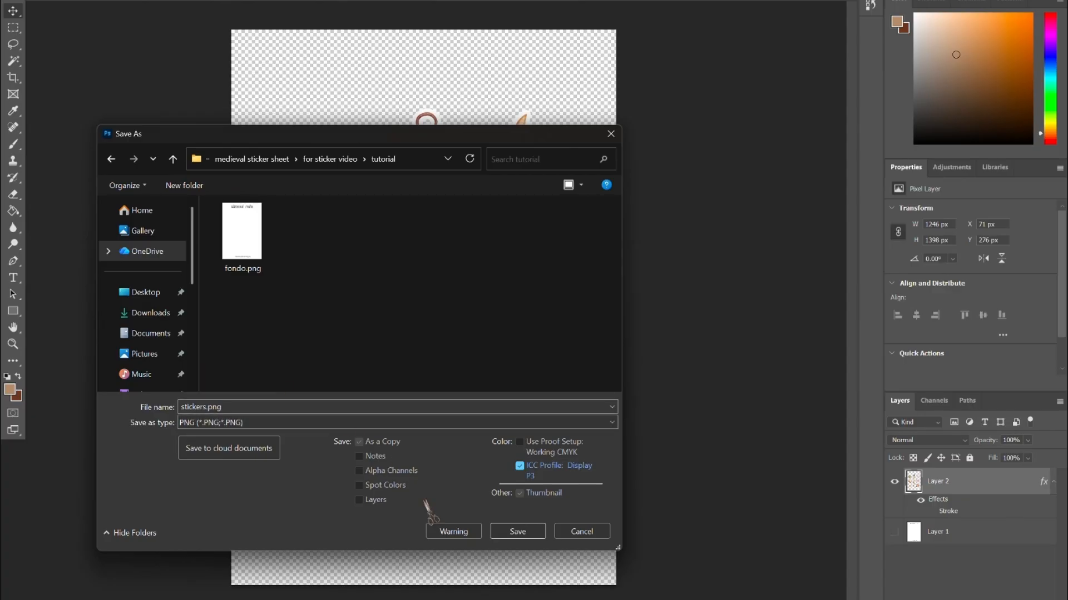
pyautogui.click(503, 532)
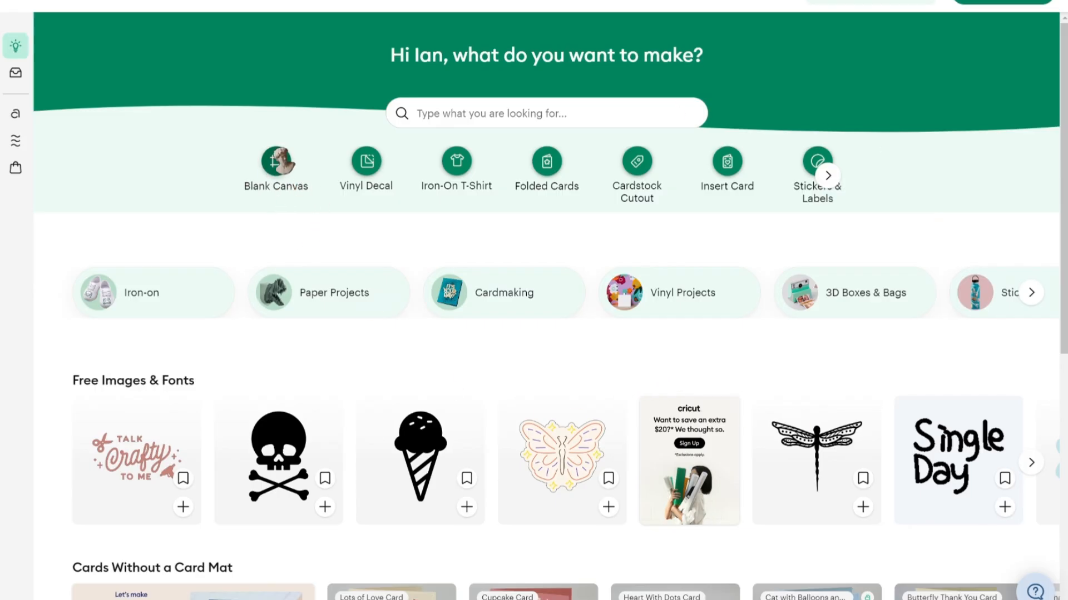
# - Switch to Cricut Design Space, start a blank canvas project and begin an image upload
pyautogui.click(271, 187)
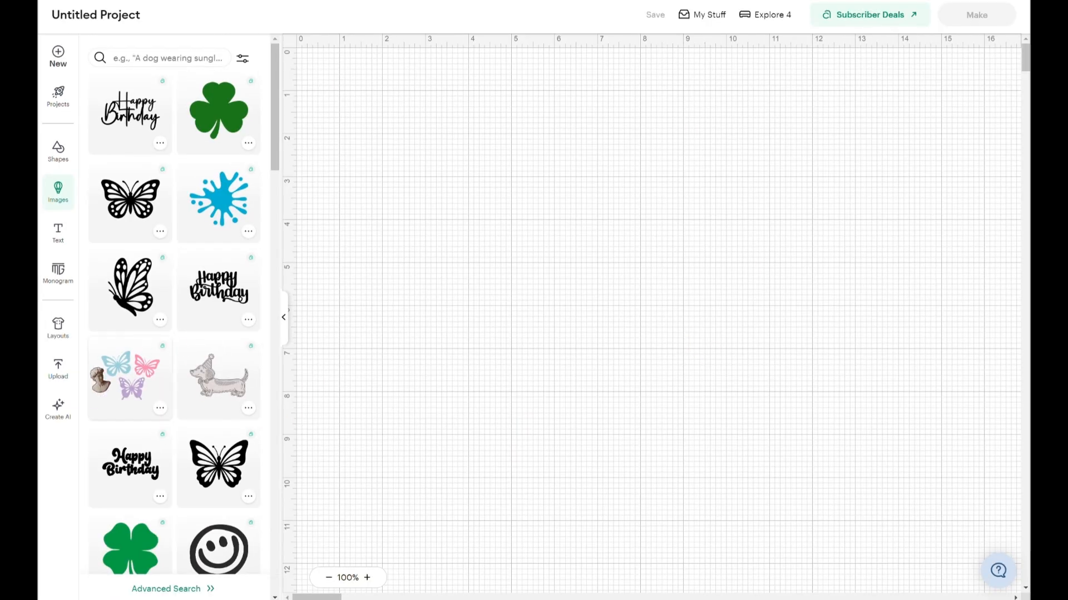
pyautogui.click(58, 369)
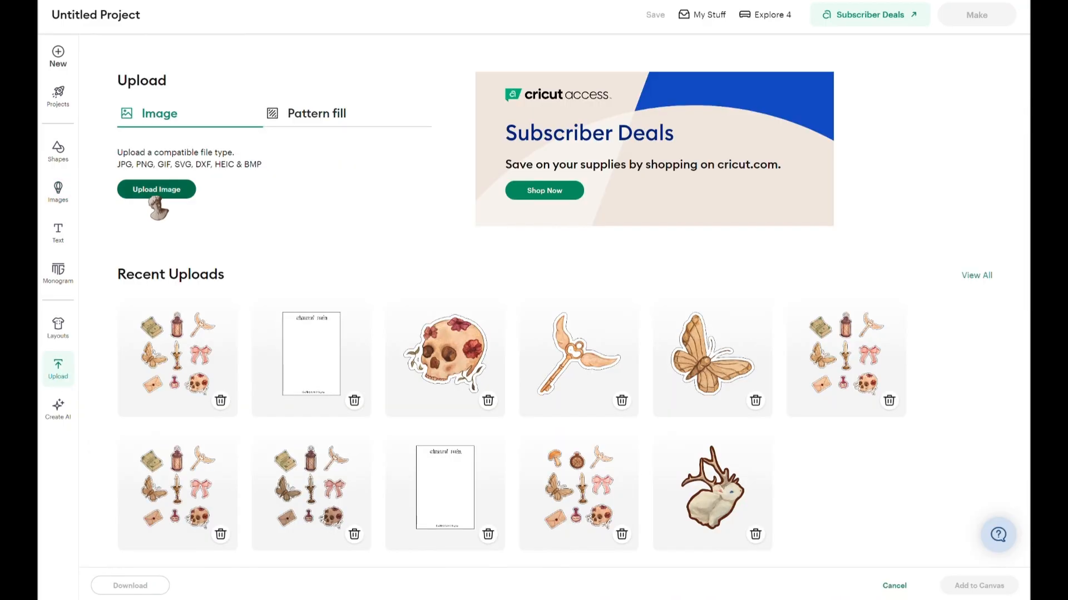
pyautogui.click(154, 194)
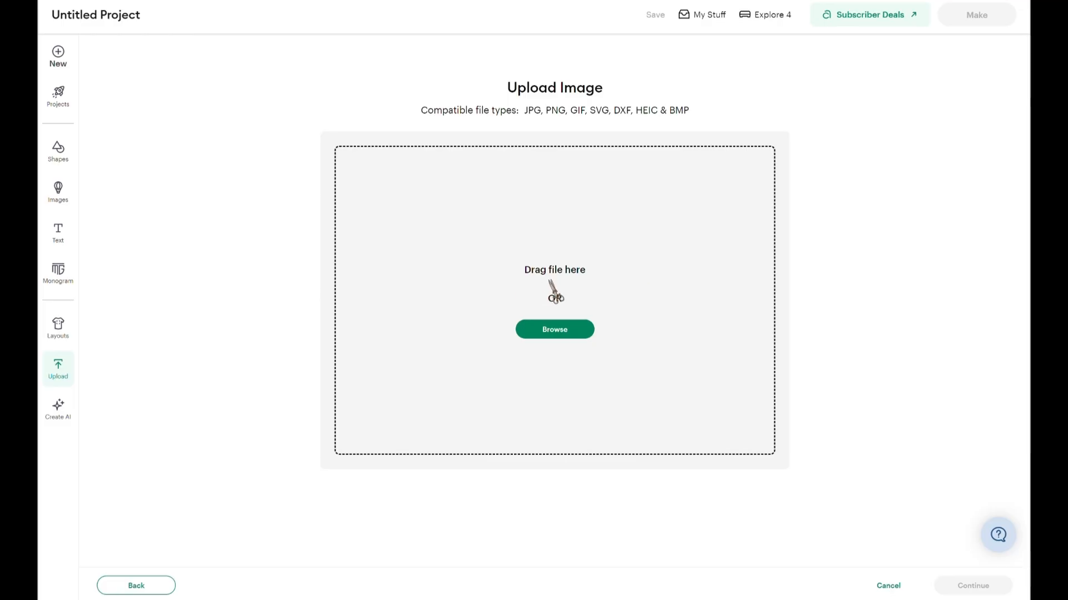
# - Upload the background image fondo.PNG from the "for sticker video" folder and continue to the Background Remover
pyautogui.click(562, 332)
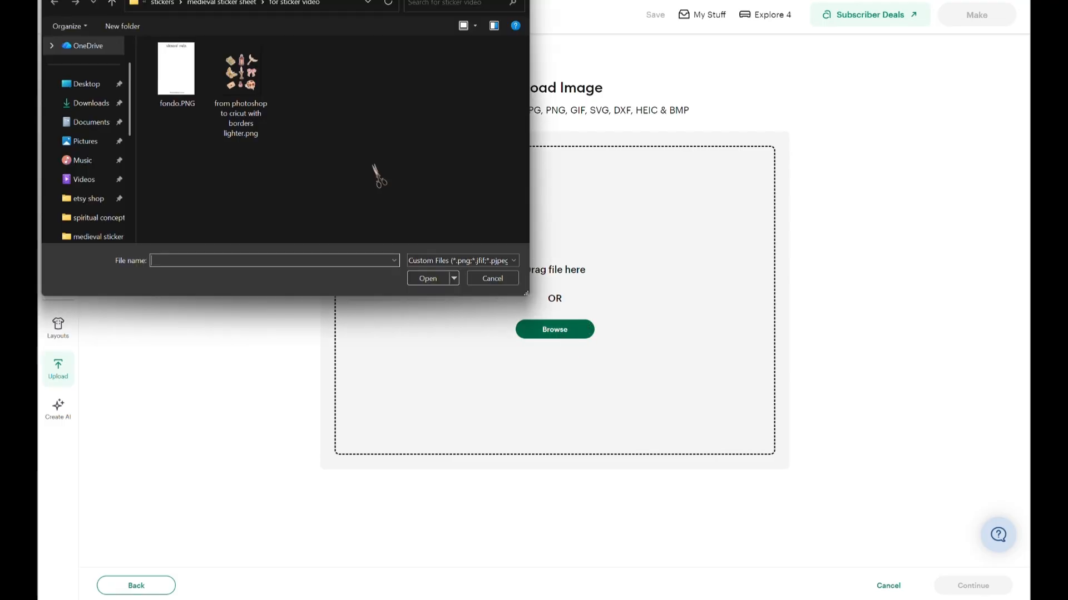
pyautogui.click(176, 97)
pyautogui.click(242, 122)
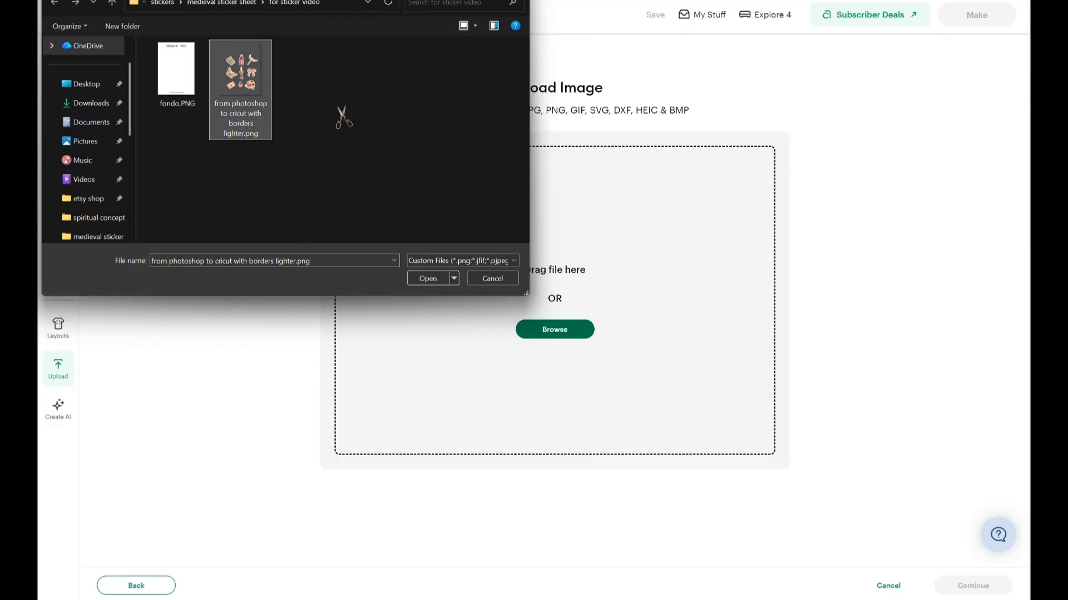
pyautogui.click(266, 146)
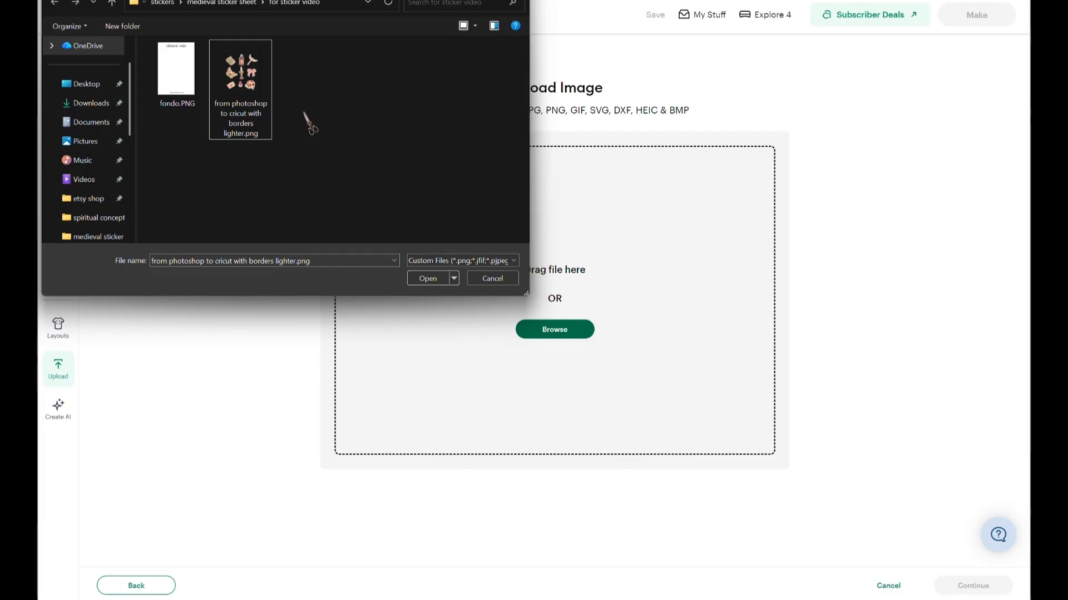
pyautogui.doubleClick(197, 92)
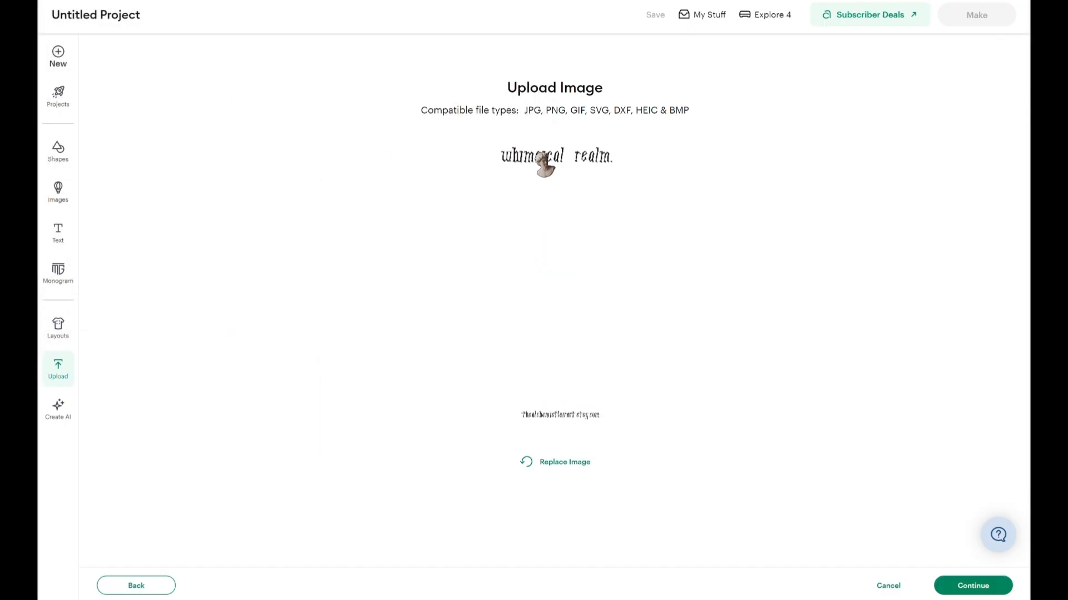
pyautogui.click(996, 589)
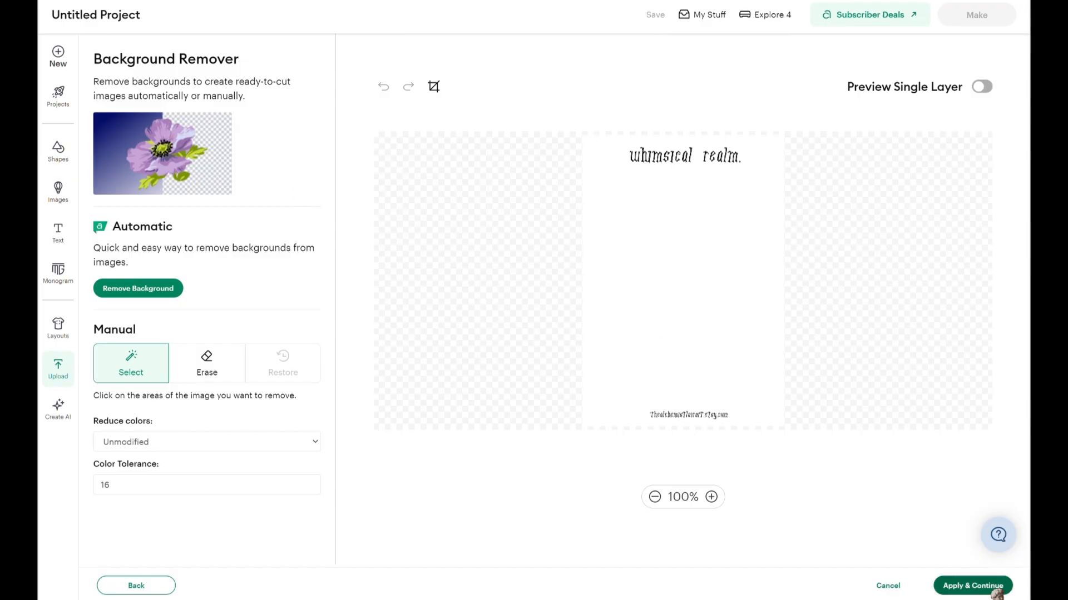
# - Convert the fondo background to a Flat Graphic without removing anything and add it to the canvas under the name fondo
pyautogui.click(972, 585)
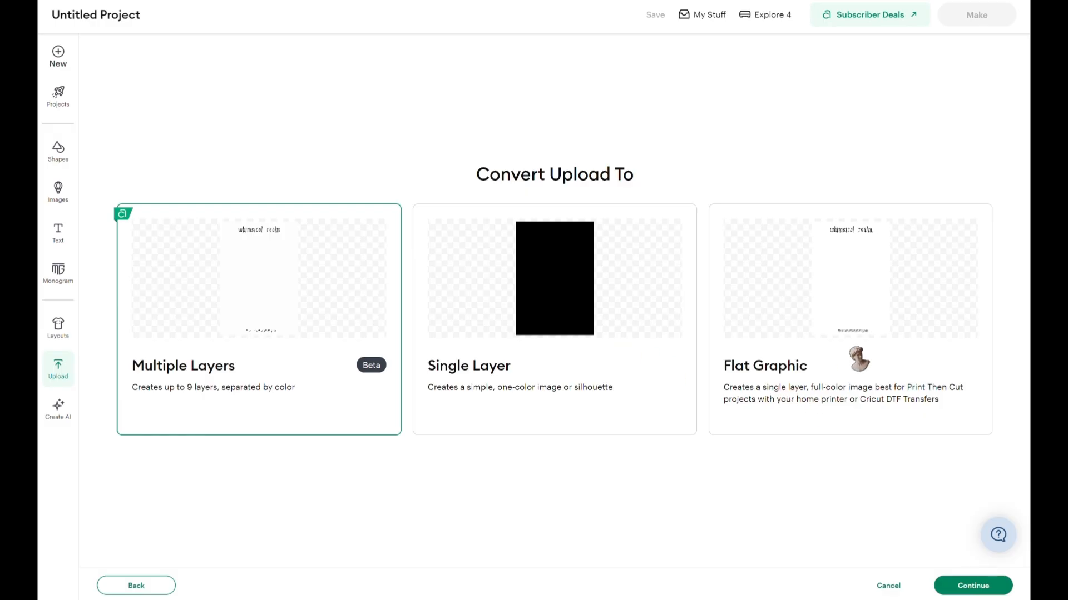
pyautogui.click(856, 353)
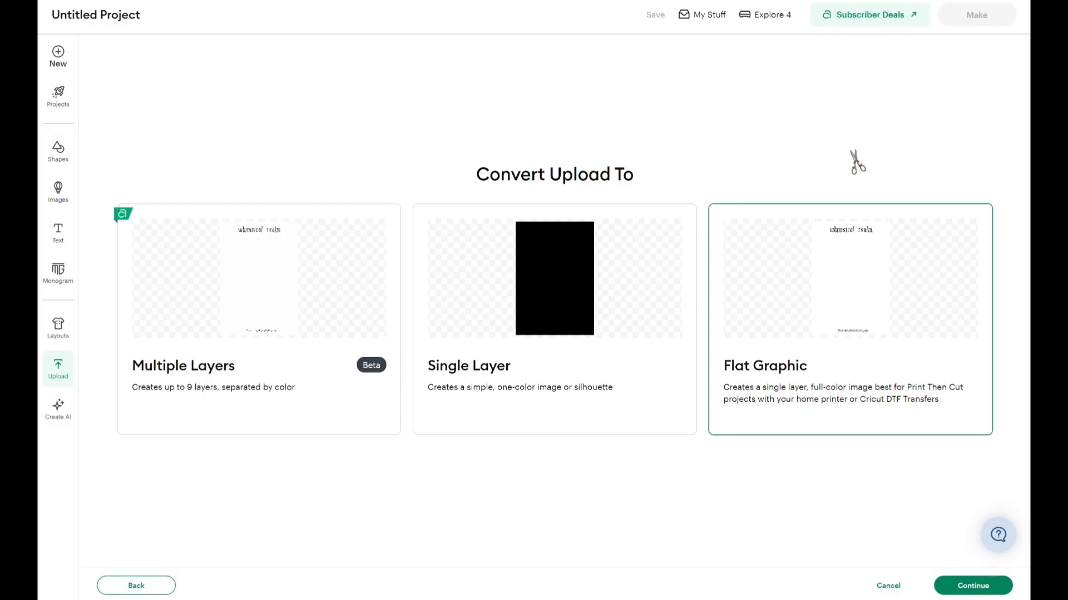
pyautogui.click(998, 586)
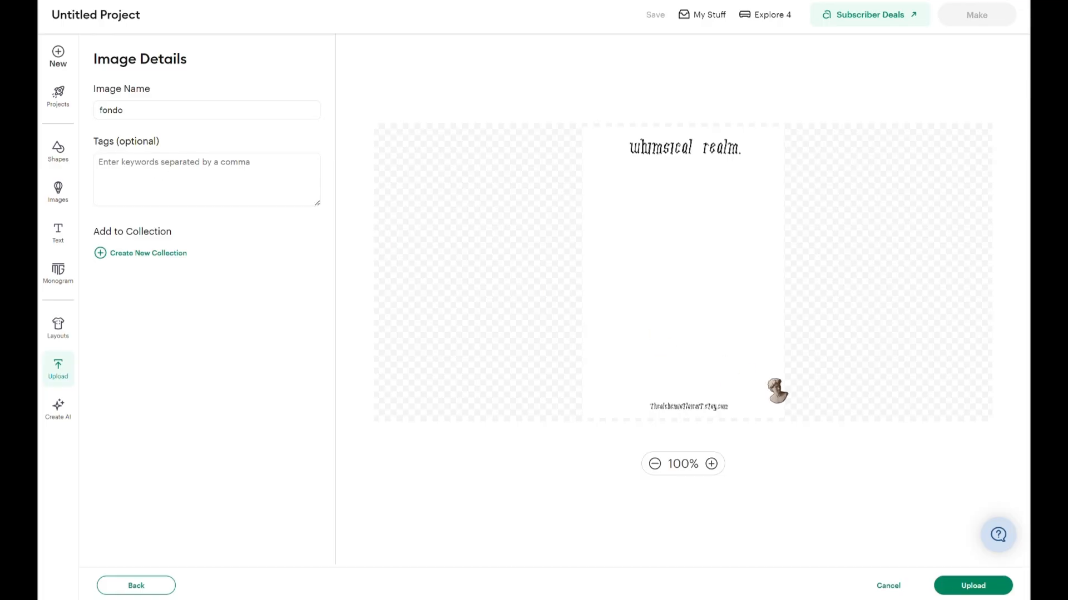
pyautogui.click(1005, 593)
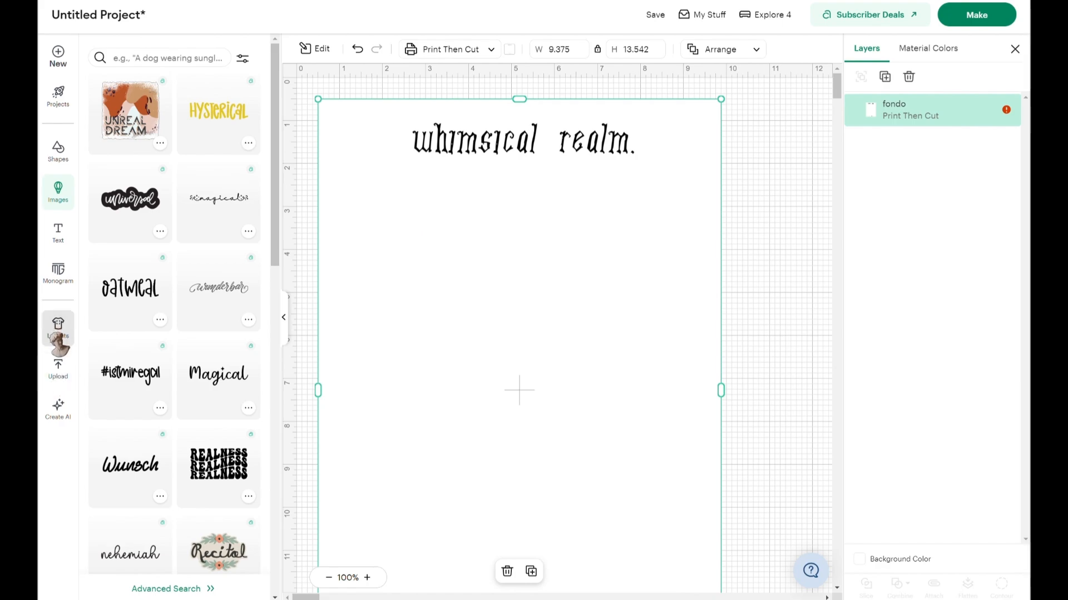
# - Upload the bordered sticker image as a Flat Graphic named "from photoshop to cricut with borders lighter" and add it to the canvas
pyautogui.click(59, 370)
pyautogui.click(177, 194)
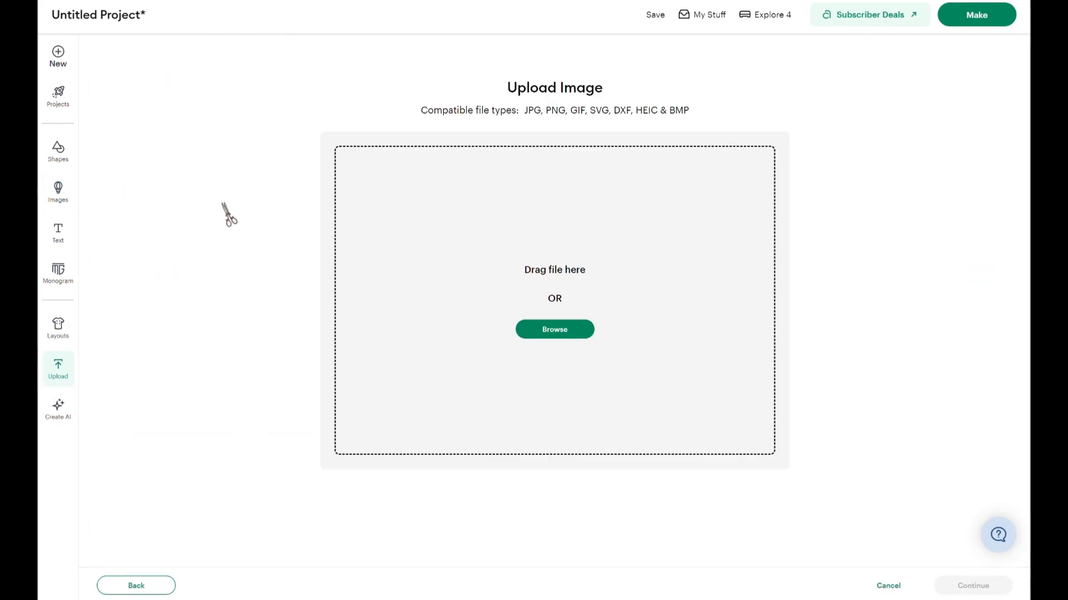
pyautogui.click(554, 331)
pyautogui.doubleClick(253, 100)
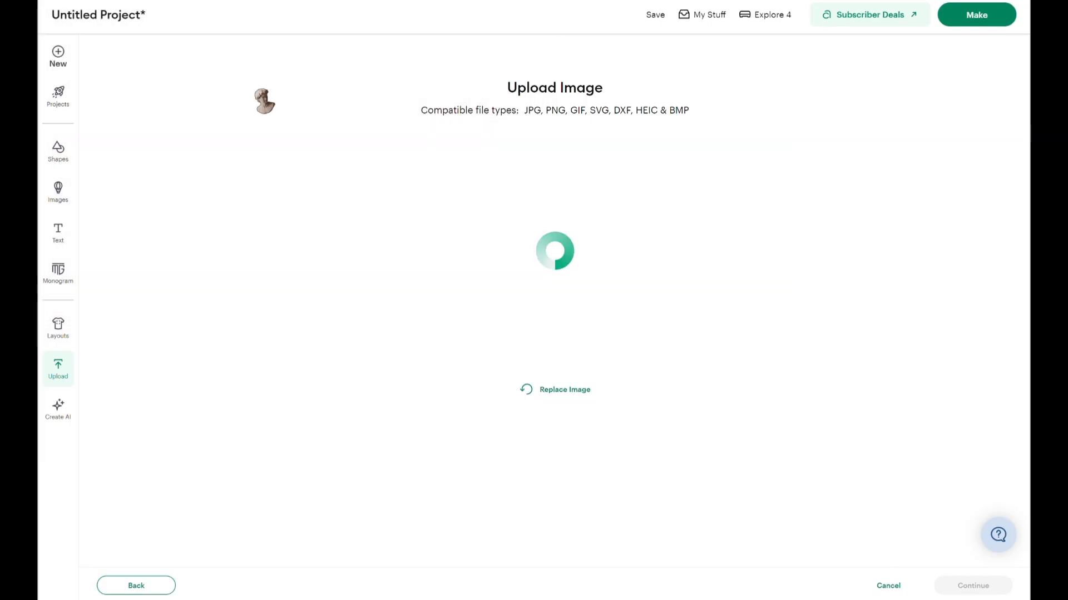
pyautogui.click(974, 586)
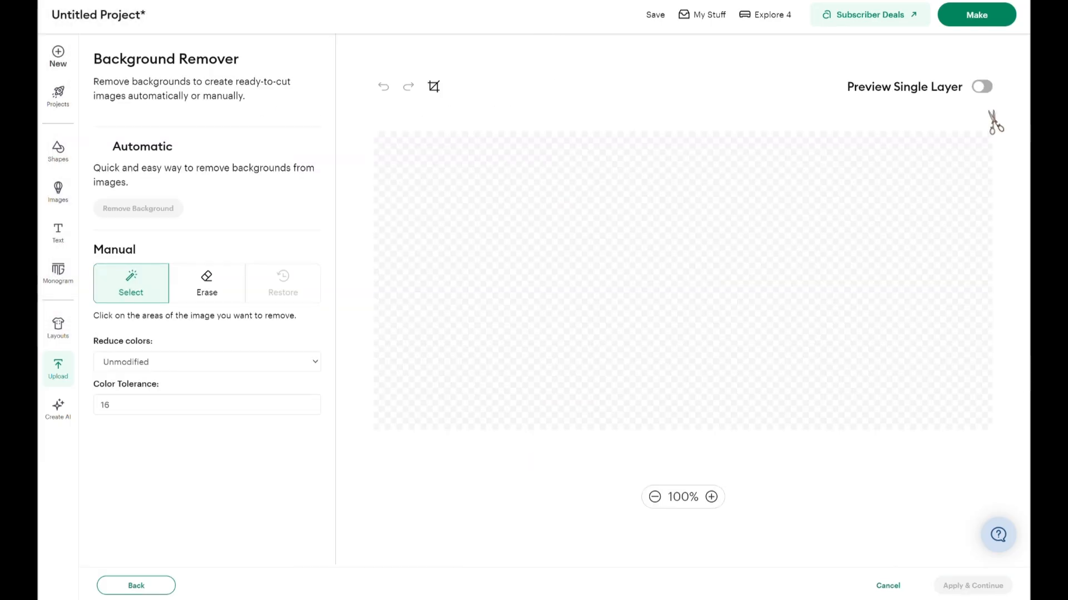
pyautogui.click(1001, 589)
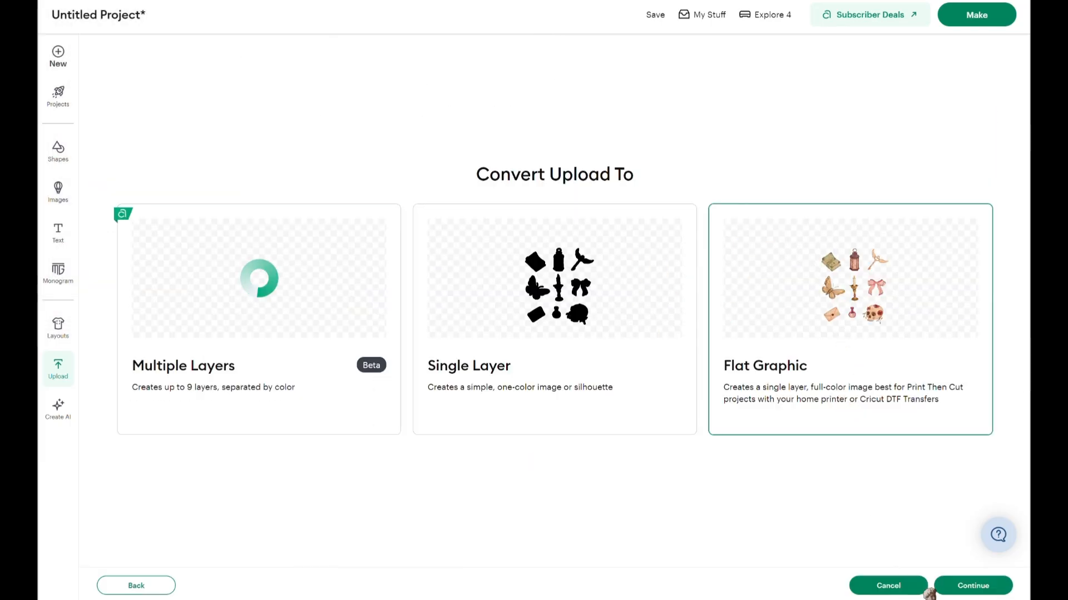
pyautogui.click(975, 586)
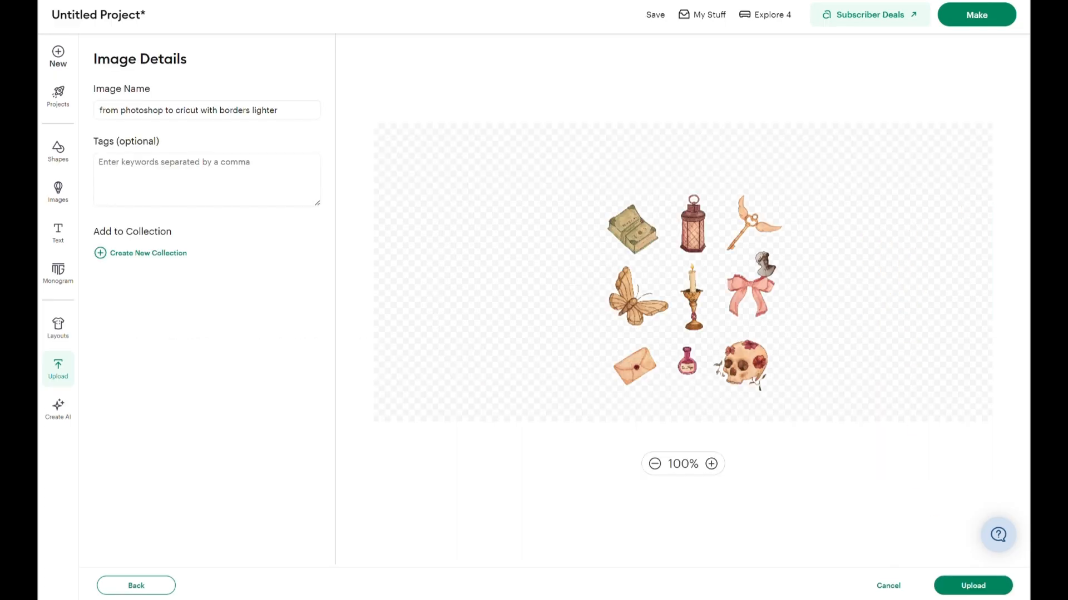
pyautogui.click(973, 586)
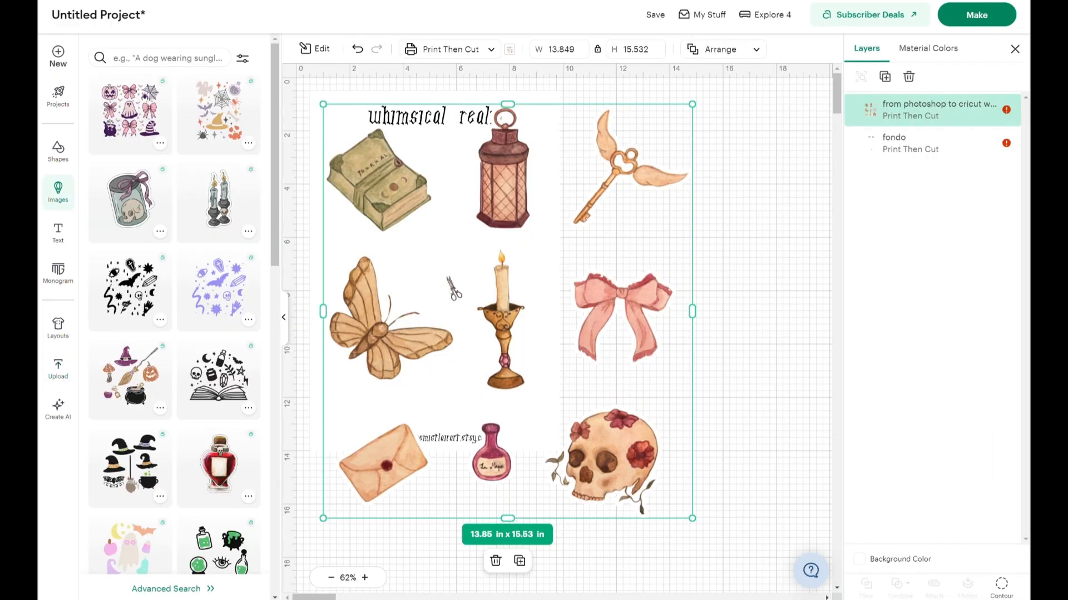
# - Place the fondo background at the canvas origin, unlock its proportions and set its size to 4.5 × 6.5 in
pyautogui.click(345, 262)
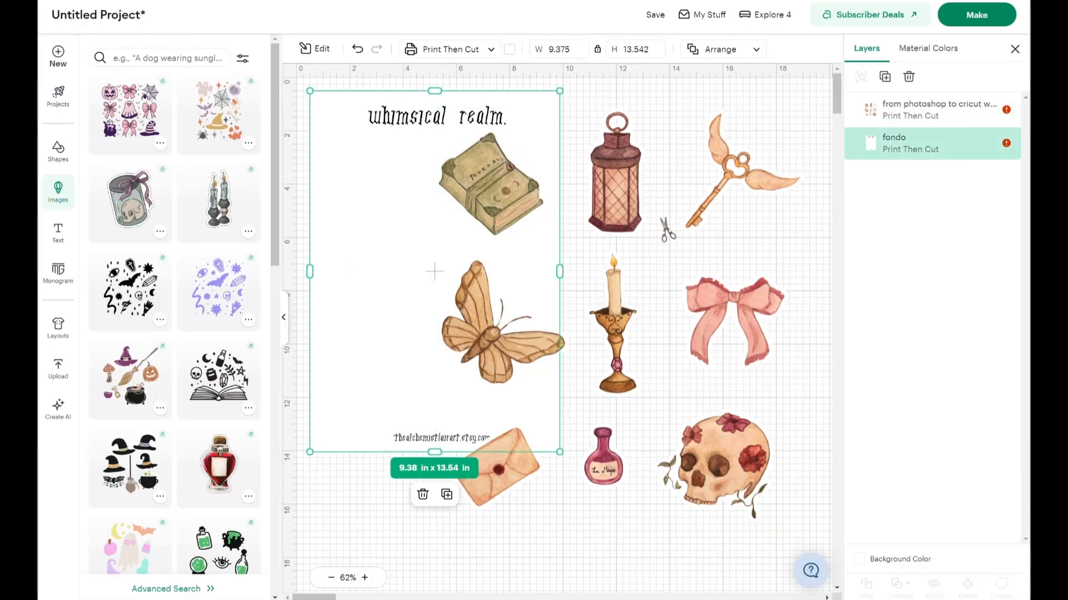
pyautogui.click(661, 219)
pyautogui.click(407, 198)
pyautogui.moveTo(415, 229); pyautogui.dragTo(340, 162)
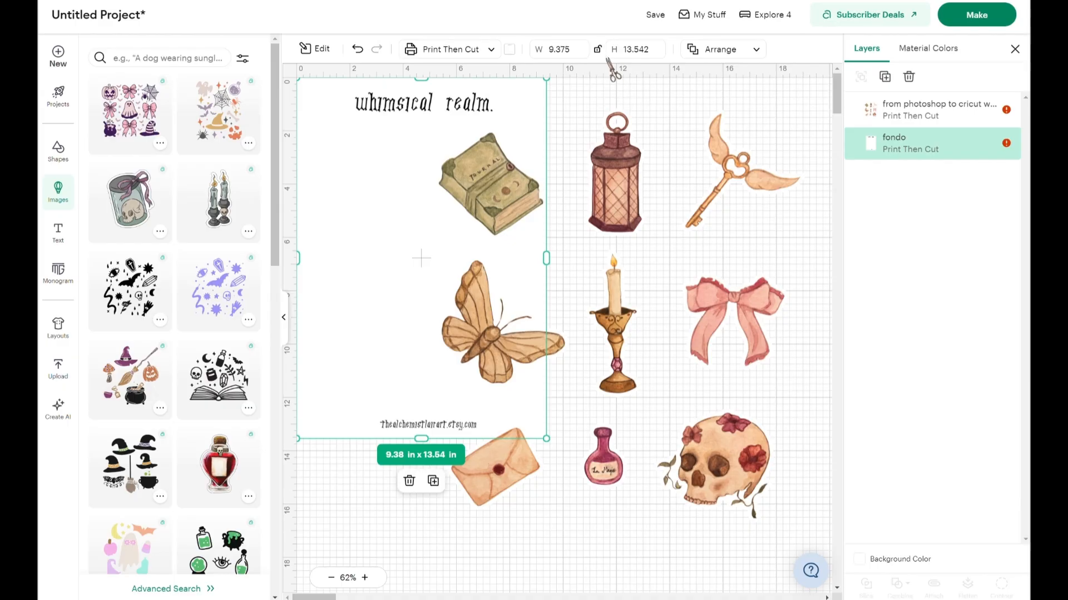
pyautogui.click(579, 52)
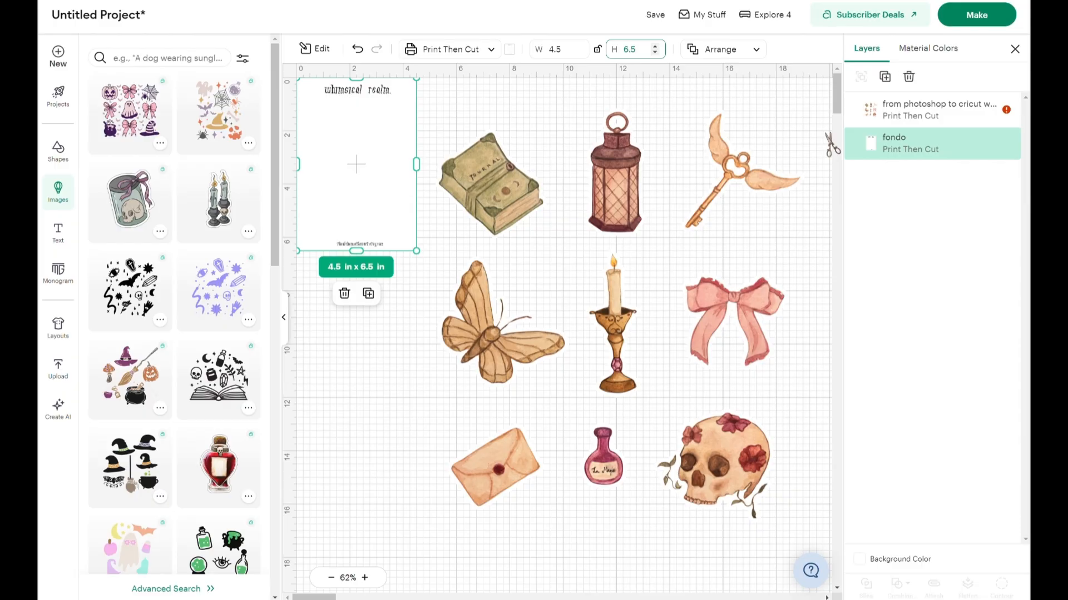
pyautogui.press('Return')
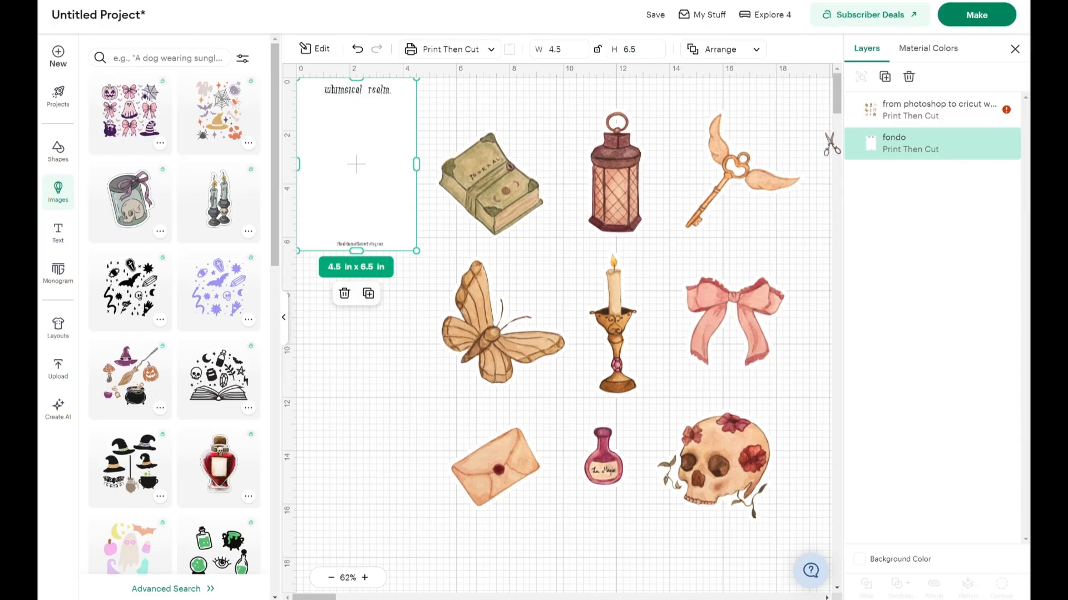
# - Scale down the sticker image and fit it on the background between the title and the shop address
pyautogui.moveTo(338, 155)
pyautogui.mouseDown()
pyautogui.moveTo(343, 132)
pyautogui.moveTo(349, 143)
pyautogui.mouseUp()
pyautogui.click(739, 161)
pyautogui.moveTo(775, 144); pyautogui.dragTo(407, 178)
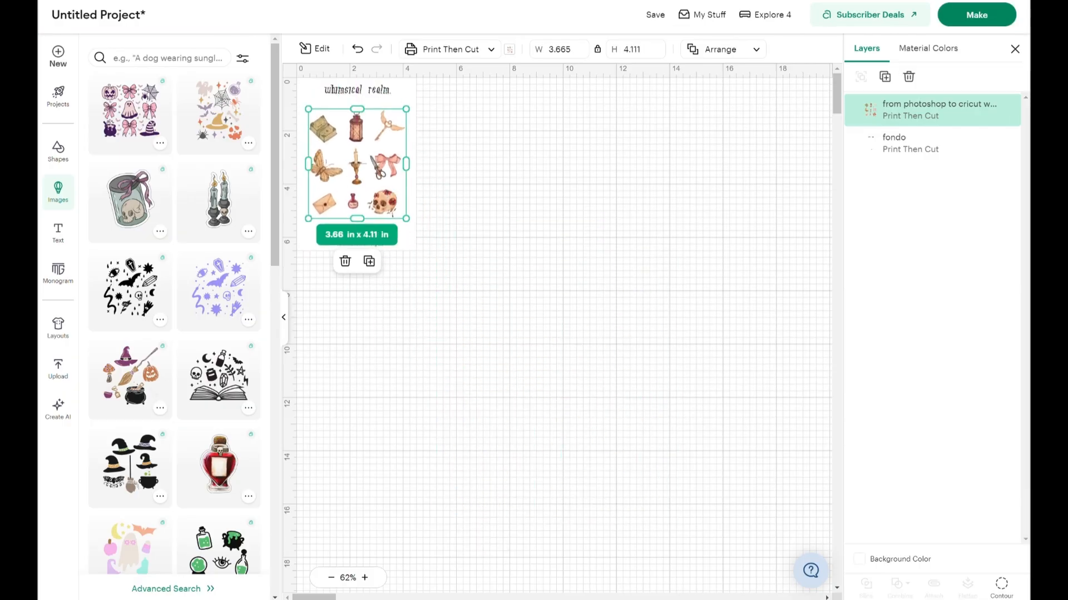
pyautogui.hotkey('ctrl', '+')
pyautogui.moveTo(565, 153); pyautogui.dragTo(599, 114)
pyautogui.moveTo(550, 178); pyautogui.dragTo(534, 197)
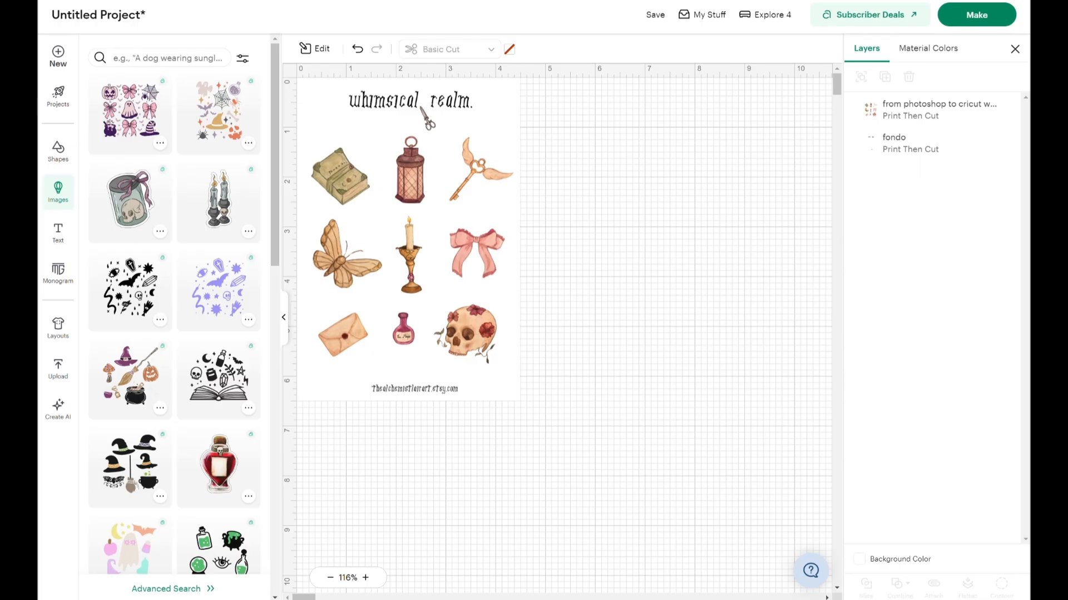
# - Duplicate the fondo background layer twice
pyautogui.click(968, 146)
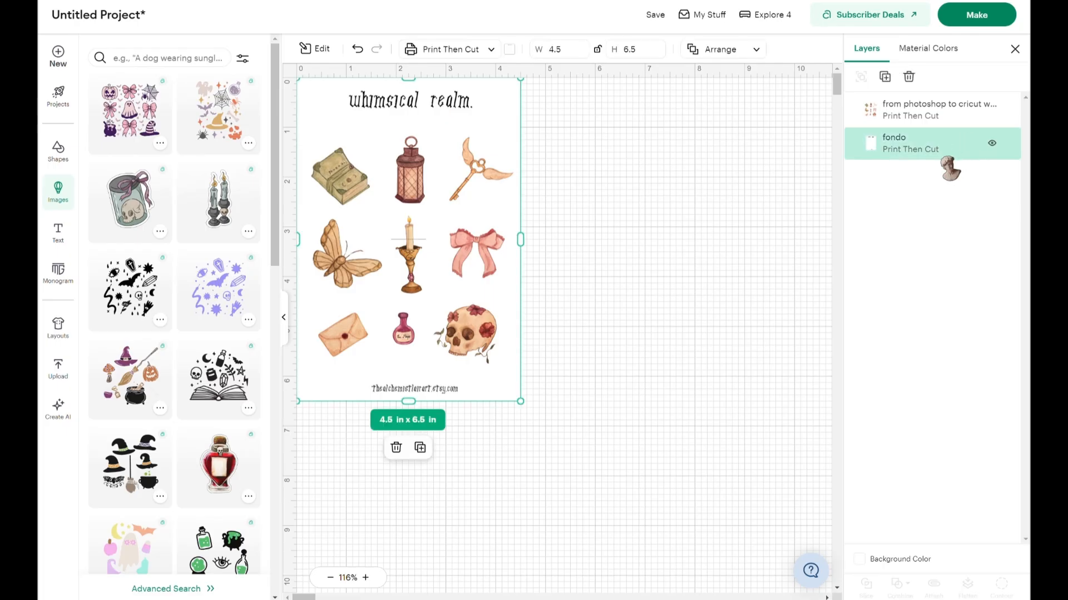
pyautogui.hotkey('ctrl', 'd')
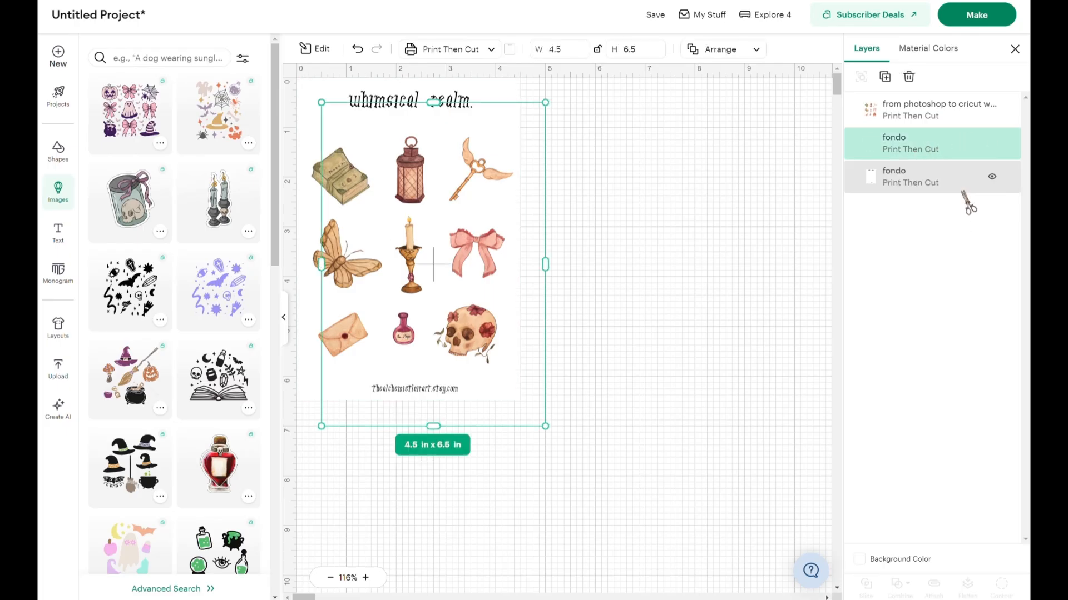
pyautogui.hotkey('ctrl', 'd')
pyautogui.rightClick(505, 174)
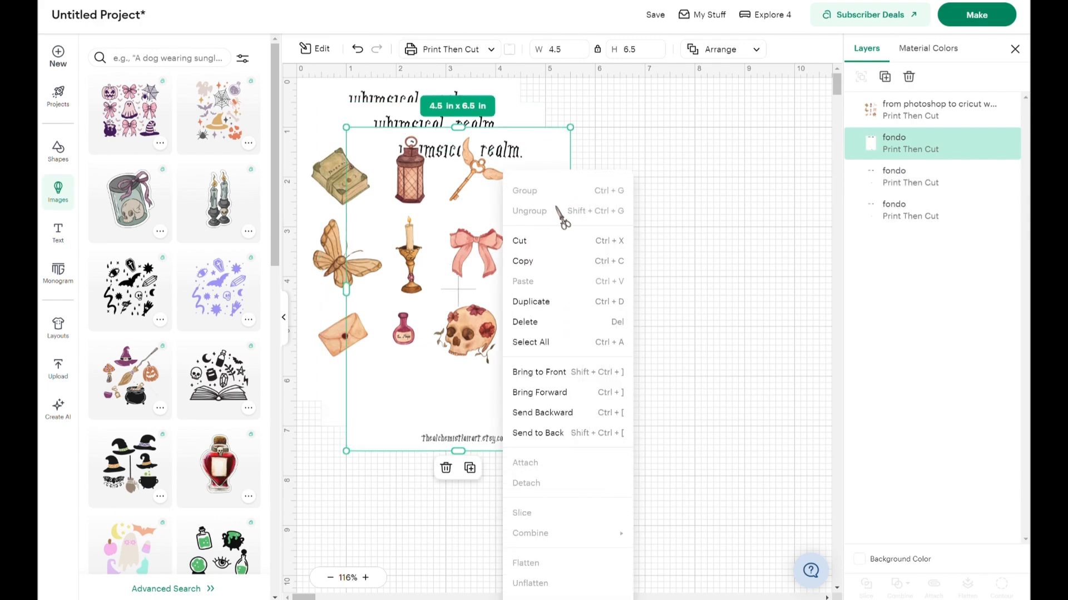
# - Stack both fondo copies exactly over the original background at the canvas origin
pyautogui.click(934, 185)
pyautogui.click(912, 186)
pyautogui.click(907, 209)
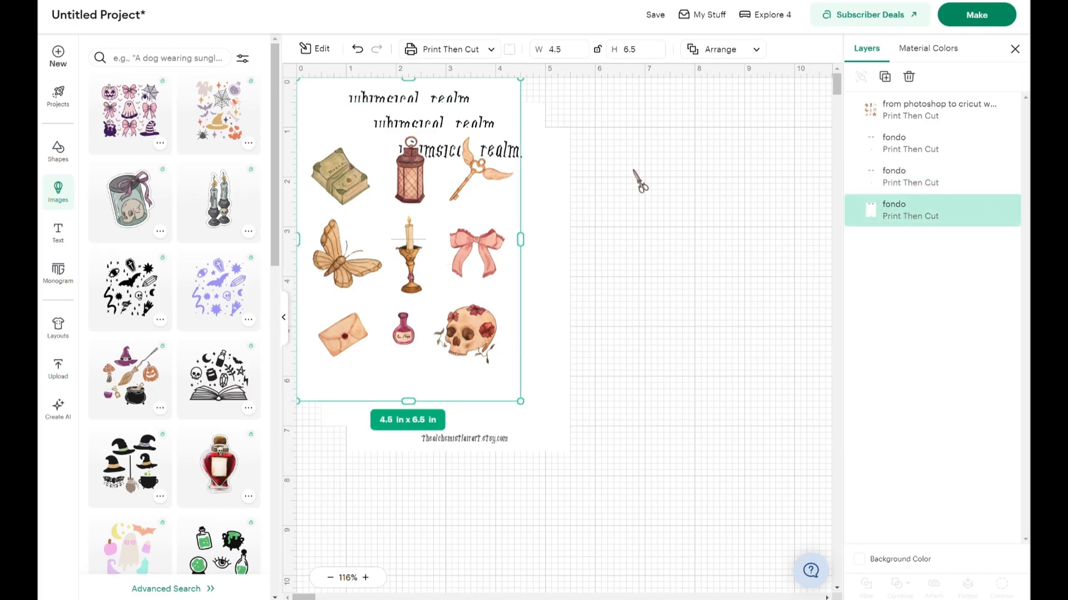
pyautogui.click(928, 187)
pyautogui.moveTo(531, 206); pyautogui.dragTo(369, 100)
# - Select all three fondo layers and attach them to each other
pyautogui.click(937, 177)
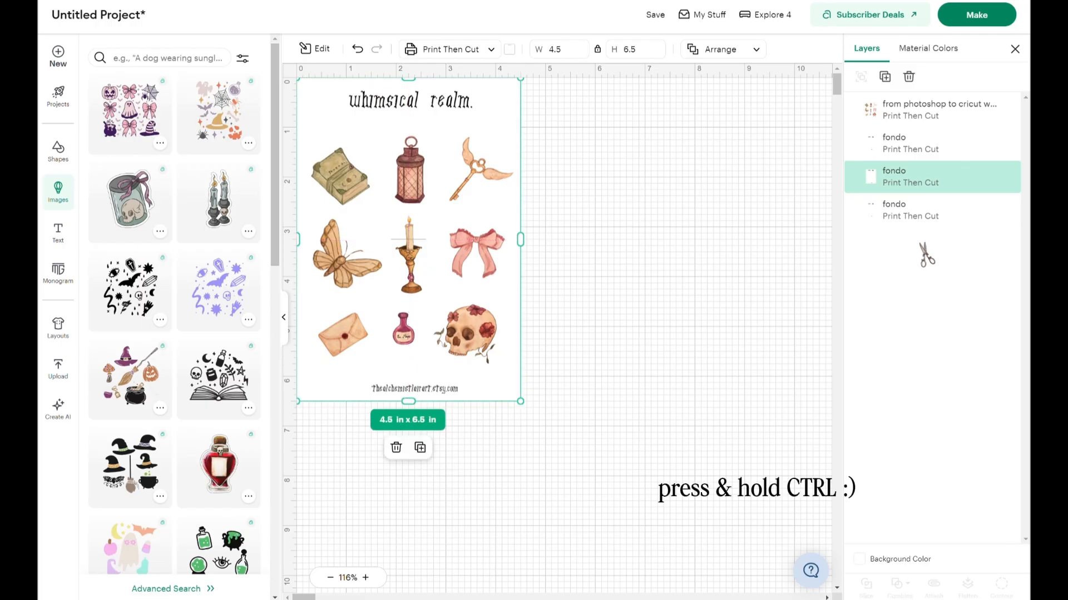
pyautogui.keyDown('ctrl'); pyautogui.click(925, 216); pyautogui.keyUp('ctrl')
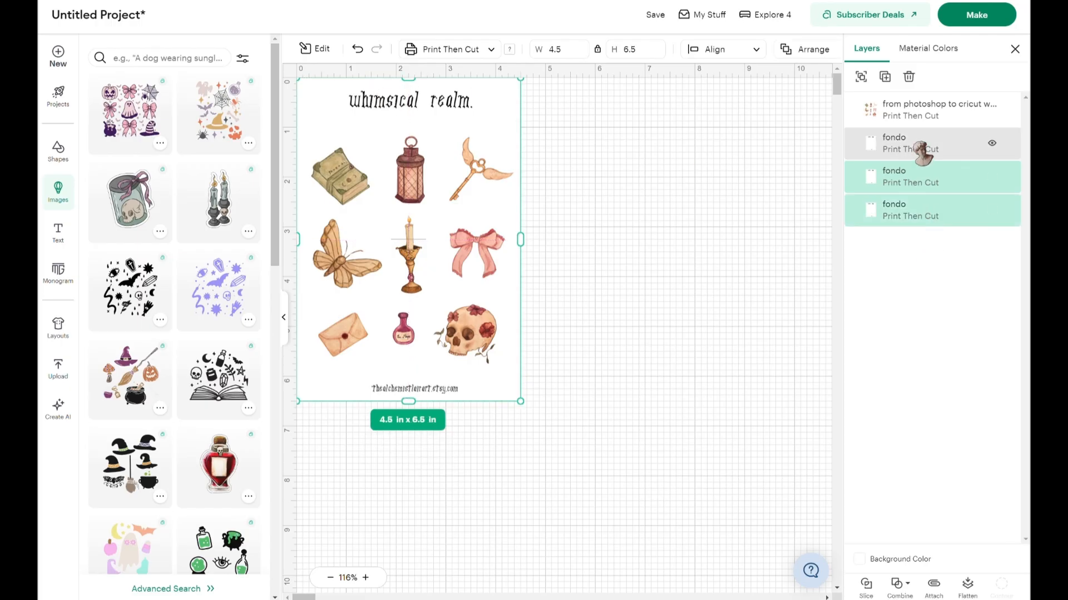
pyautogui.keyDown('ctrl'); pyautogui.click(922, 151); pyautogui.keyUp('ctrl')
pyautogui.rightClick(913, 160)
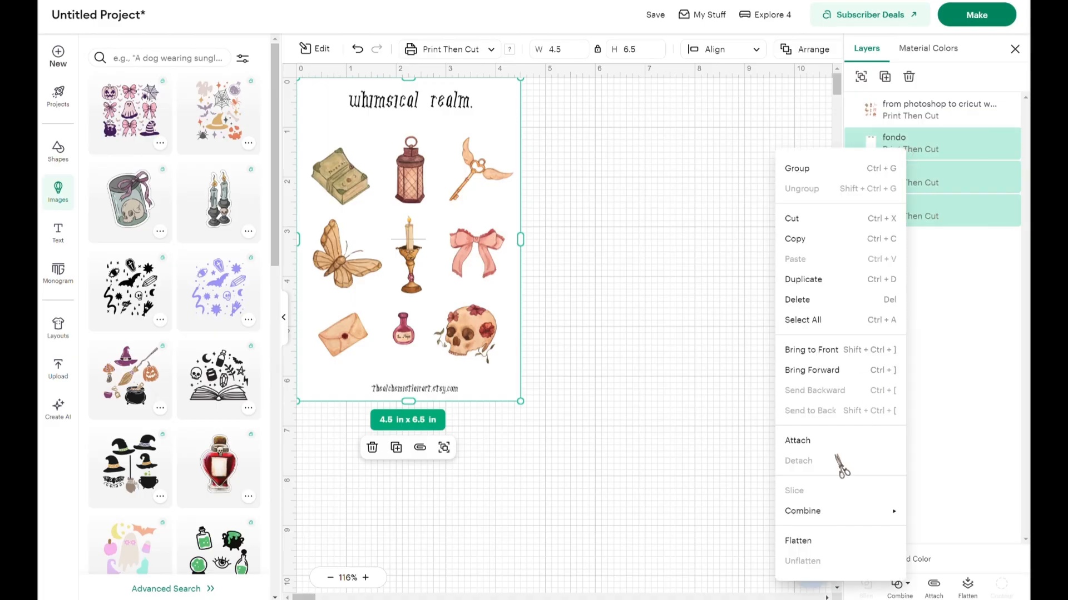
pyautogui.click(881, 442)
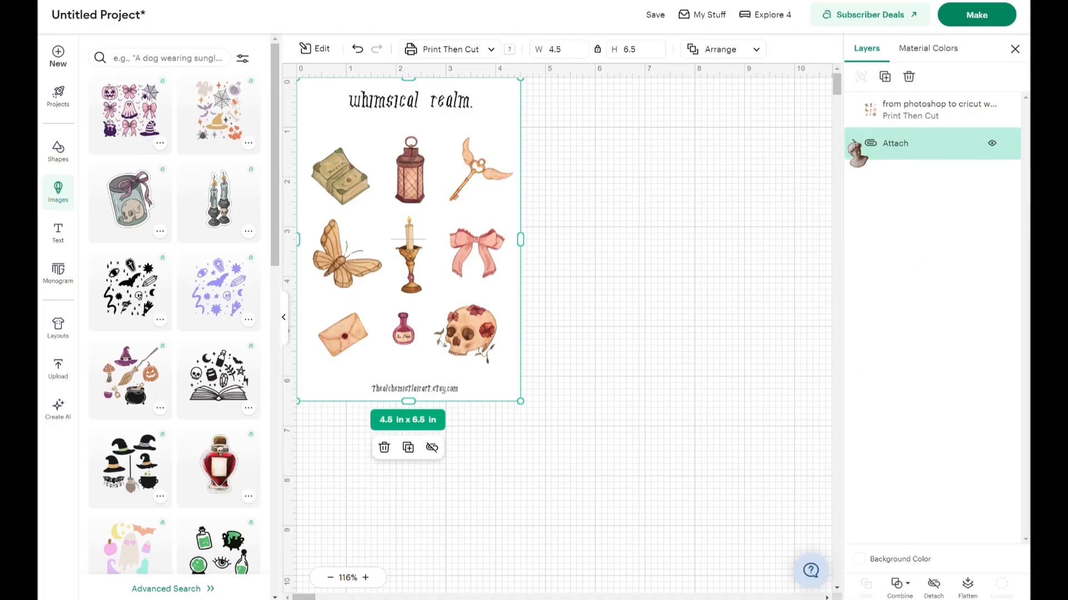
# - Check the layers in the attached background group and attach the sticker image to that group
pyautogui.click(854, 143)
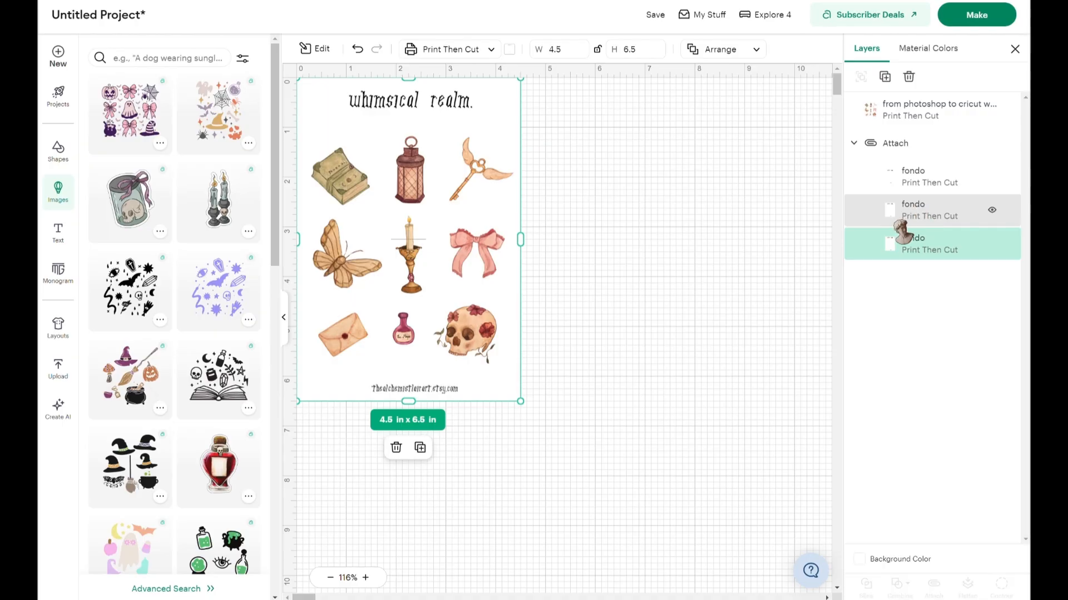
pyautogui.click(894, 220)
pyautogui.click(899, 144)
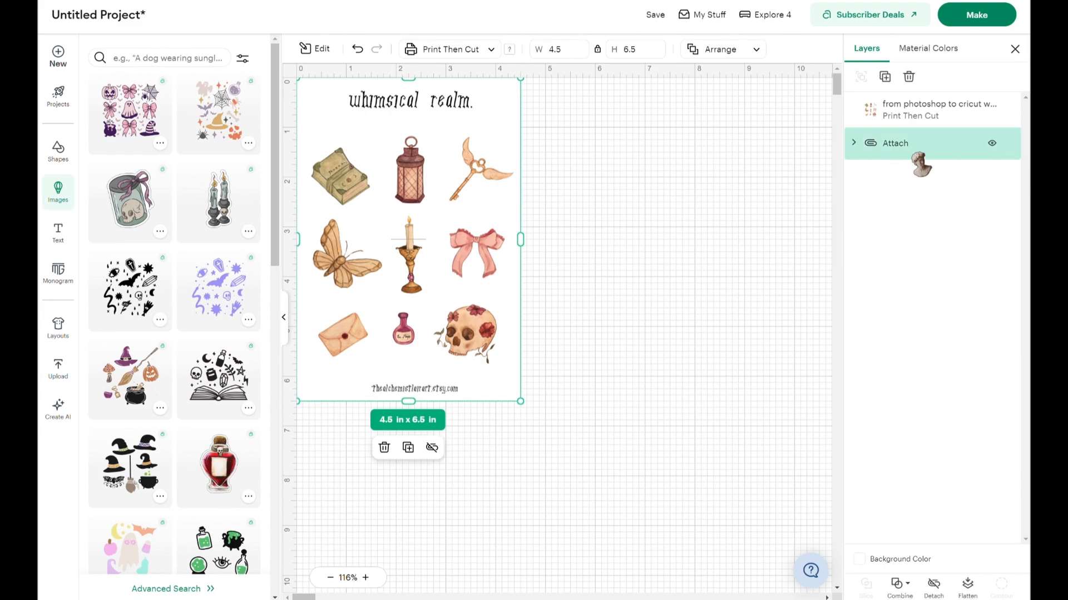
pyautogui.keyDown('shift'); pyautogui.click(933, 111); pyautogui.keyUp('shift')
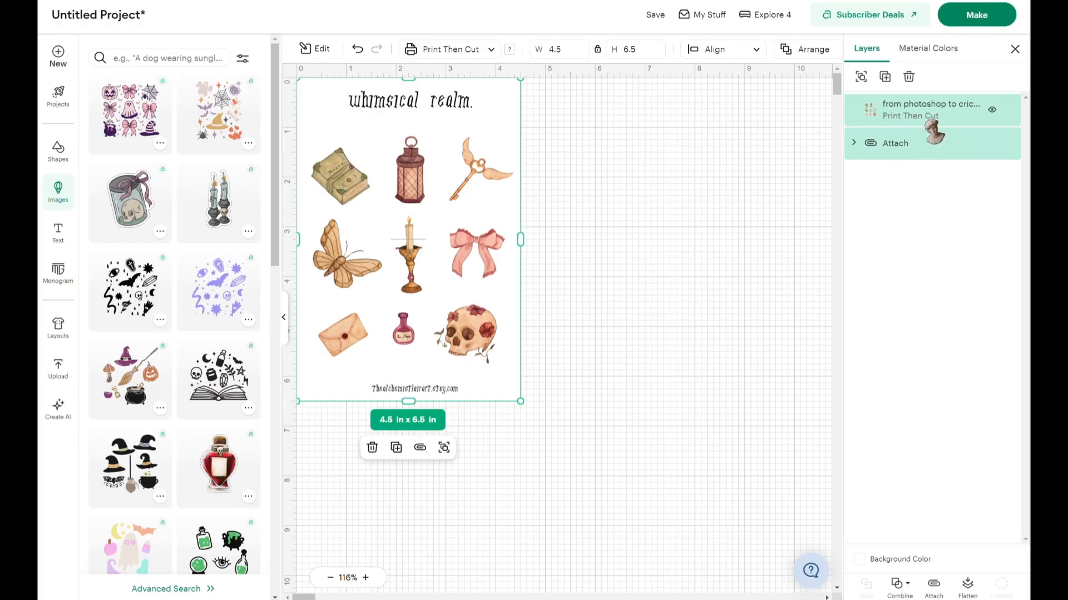
pyautogui.rightClick(912, 114)
pyautogui.click(817, 400)
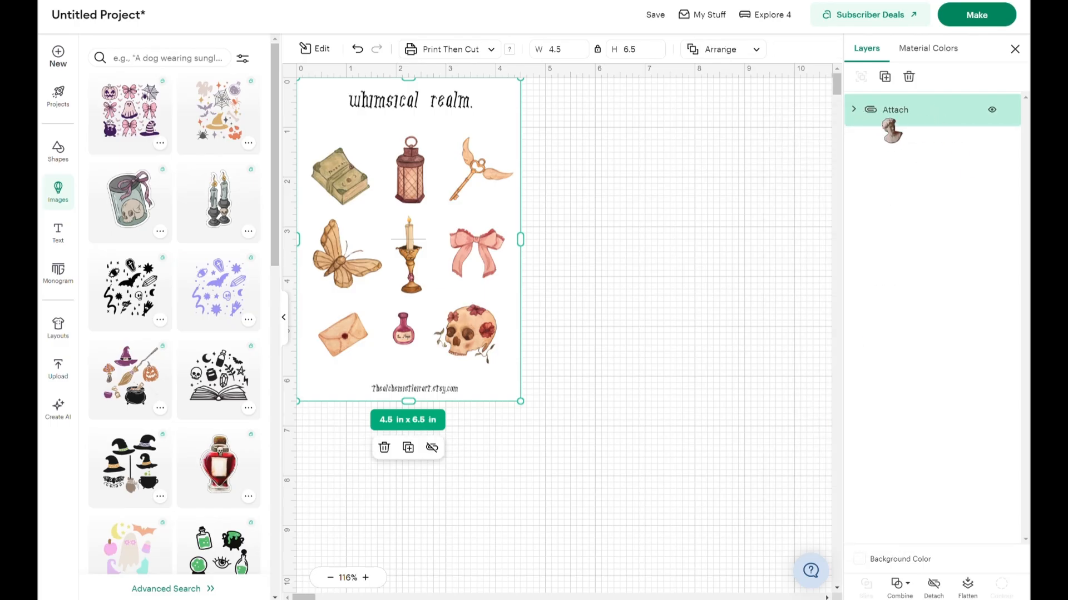
# - Rotate the attached sticker sheet by 90 degrees
pyautogui.click(318, 50)
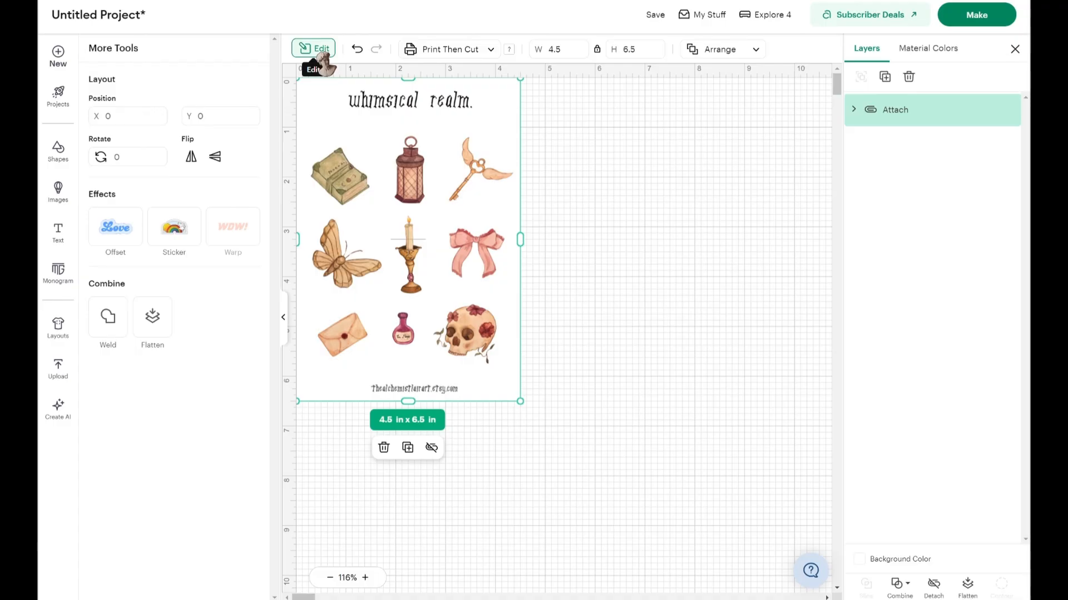
pyautogui.click(125, 156)
pyautogui.write('180')
pyautogui.press('BackSpace')
pyautogui.press('BackSpace')
pyautogui.press('BackSpace')
pyautogui.write('9')
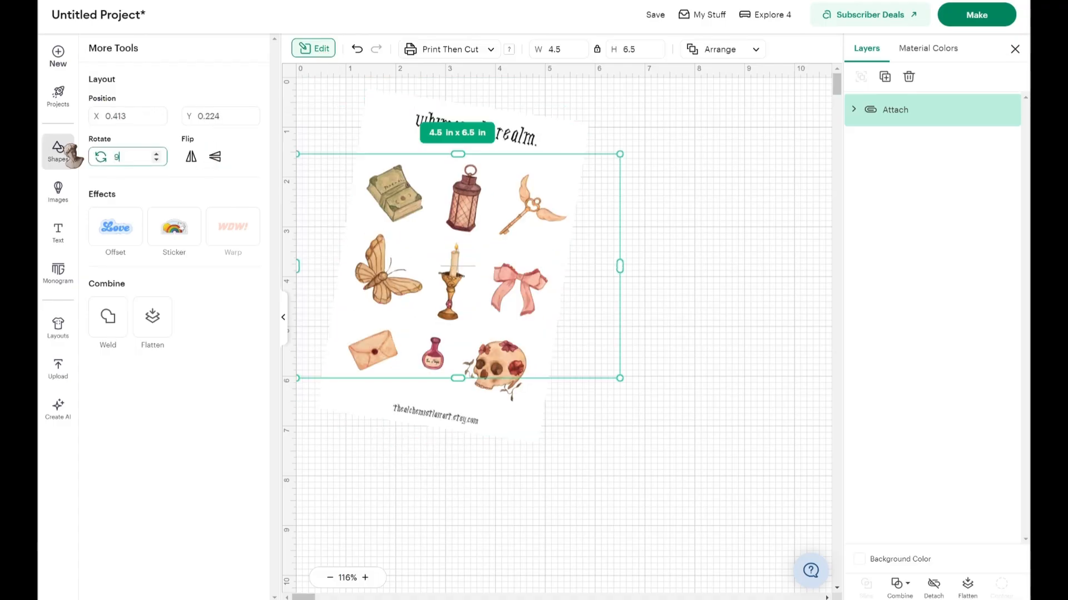
pyautogui.write('0')
pyautogui.press('Return')
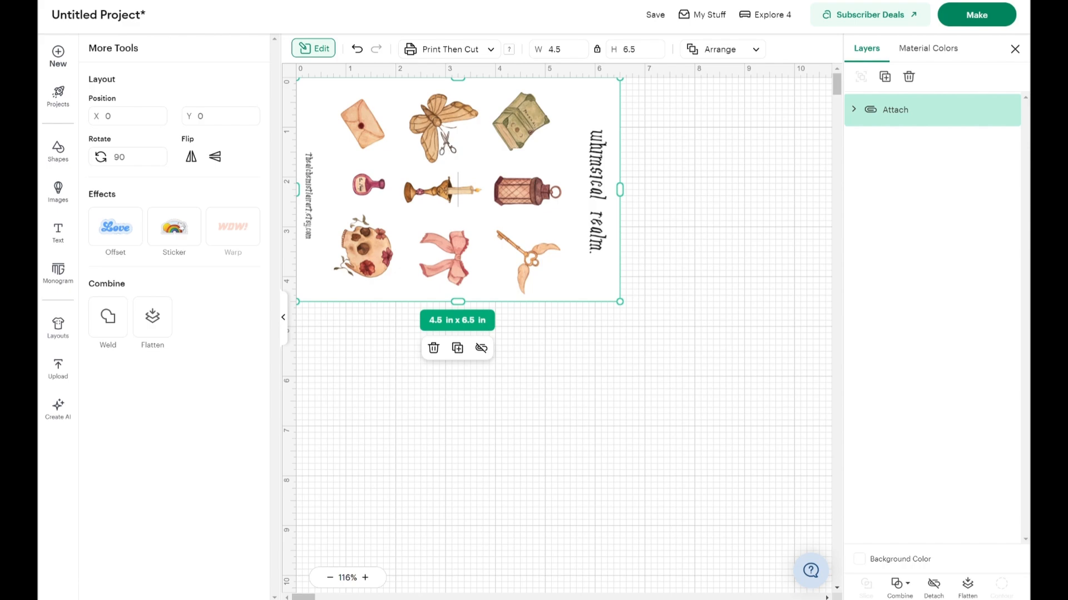
# - Duplicate the rotated sticker sheet, place the copy directly below the original with a small gap, and undo the surplus duplicate
pyautogui.moveTo(445, 146); pyautogui.dragTo(414, 362)
pyautogui.rightClick(400, 215)
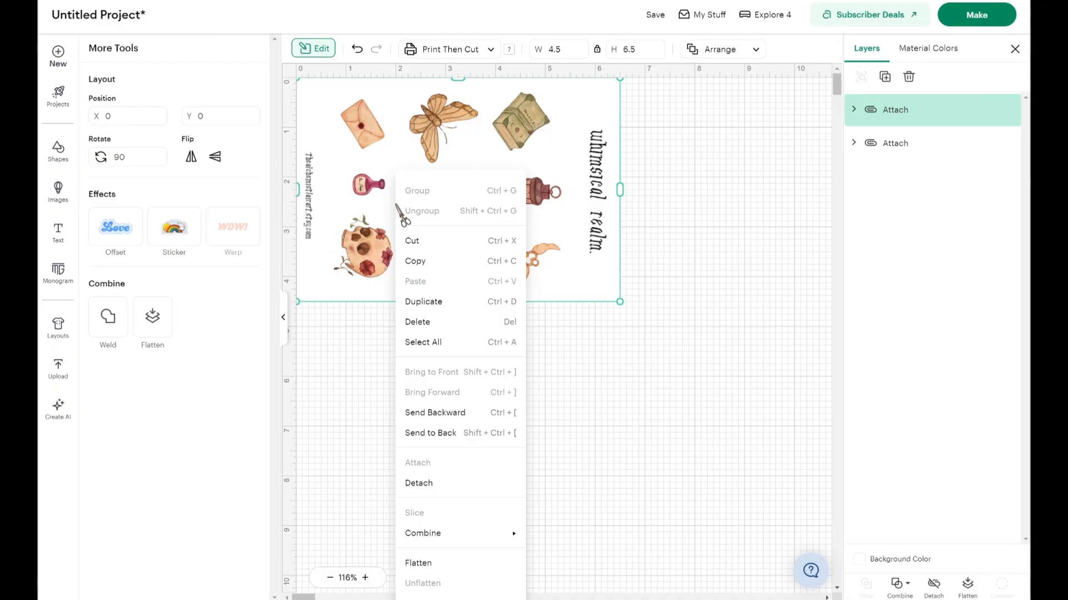
pyautogui.click(439, 301)
pyautogui.moveTo(390, 135); pyautogui.dragTo(389, 365)
pyautogui.scroll(5, 417, 322)
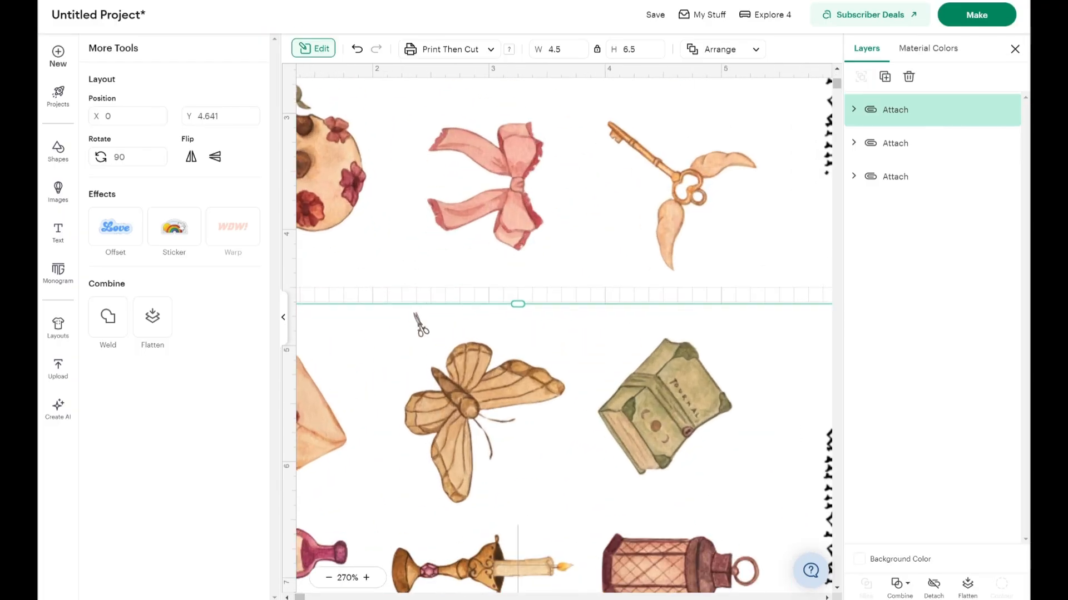
pyautogui.scroll(5, 444, 306)
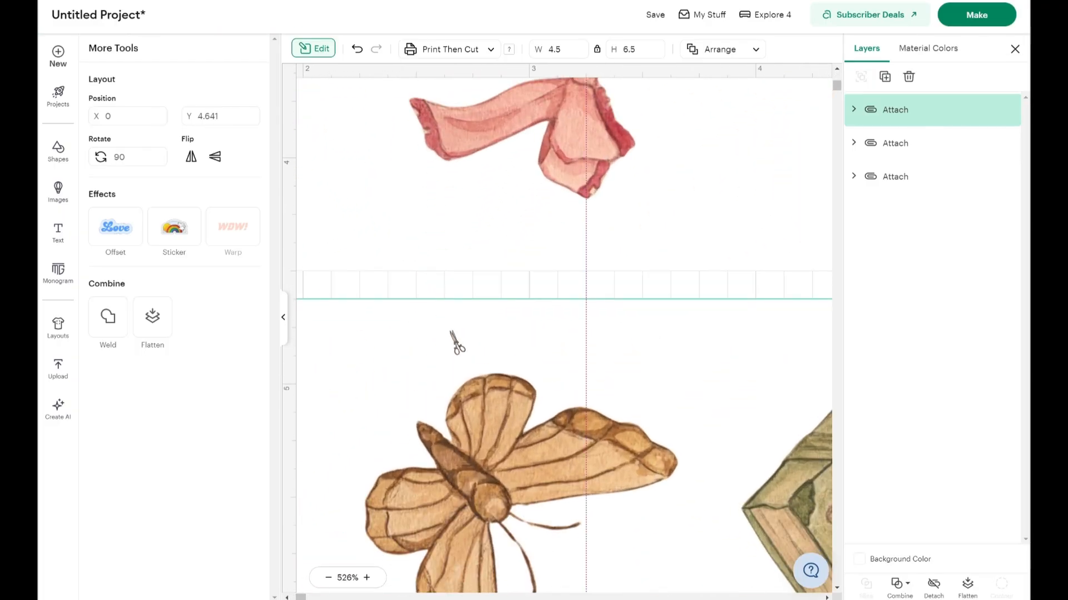
pyautogui.hotkey('ctrl', 'z')
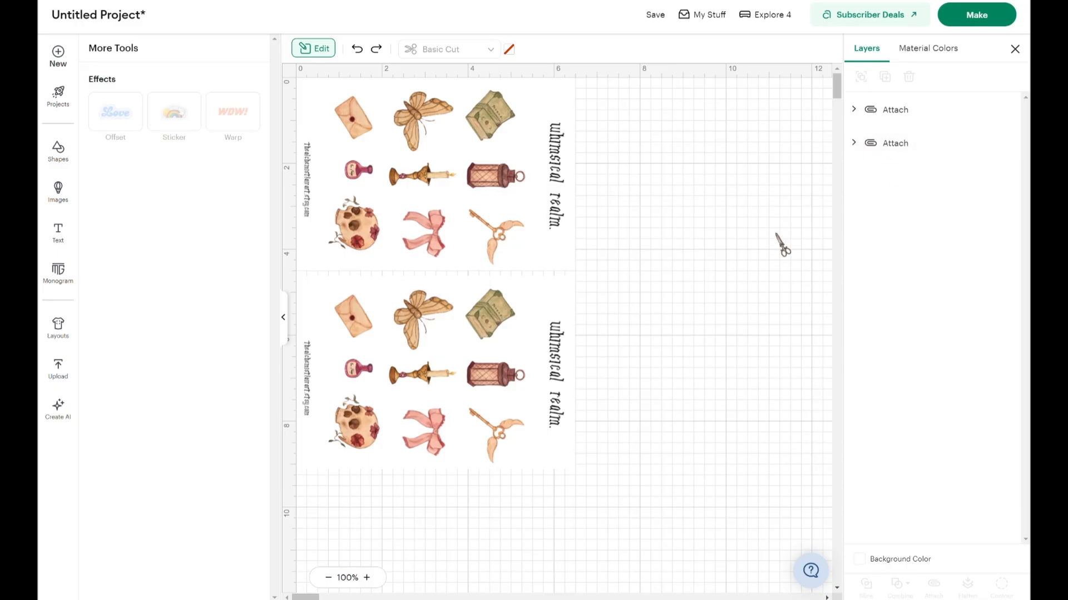
# - Attach the two sticker sheet copies to each other and inspect the nested layers of the combined group
pyautogui.click(562, 390)
pyautogui.moveTo(645, 457); pyautogui.dragTo(309, 53)
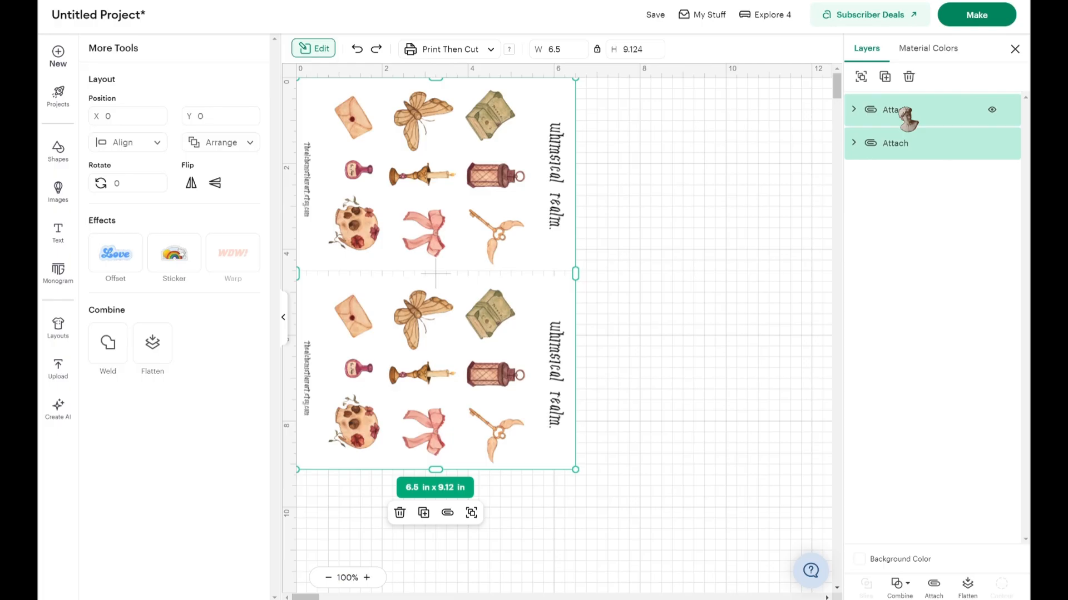
pyautogui.click(934, 584)
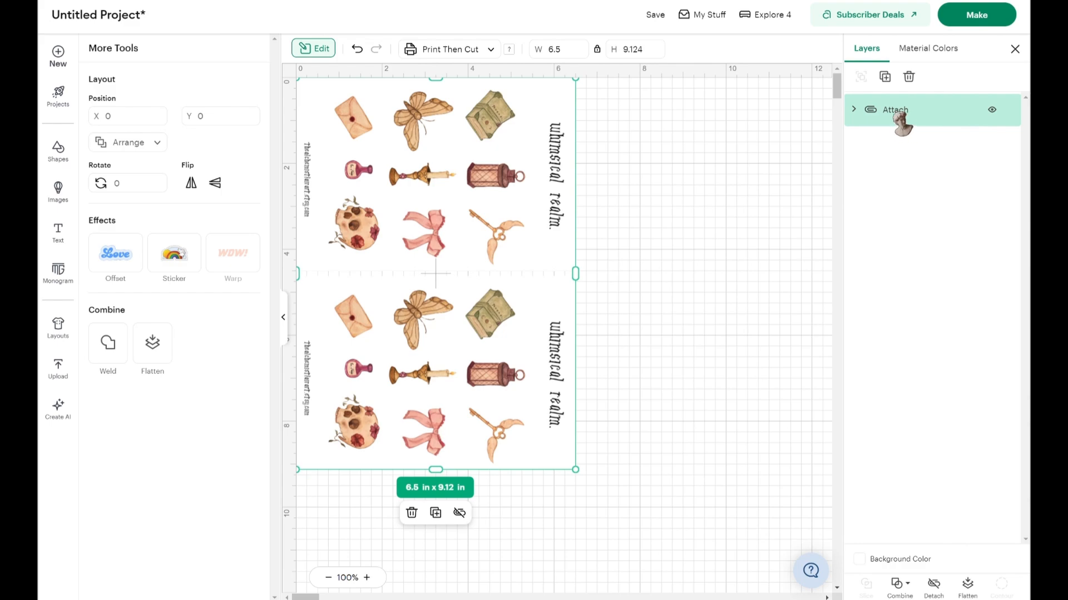
pyautogui.click(853, 109)
pyautogui.click(875, 176)
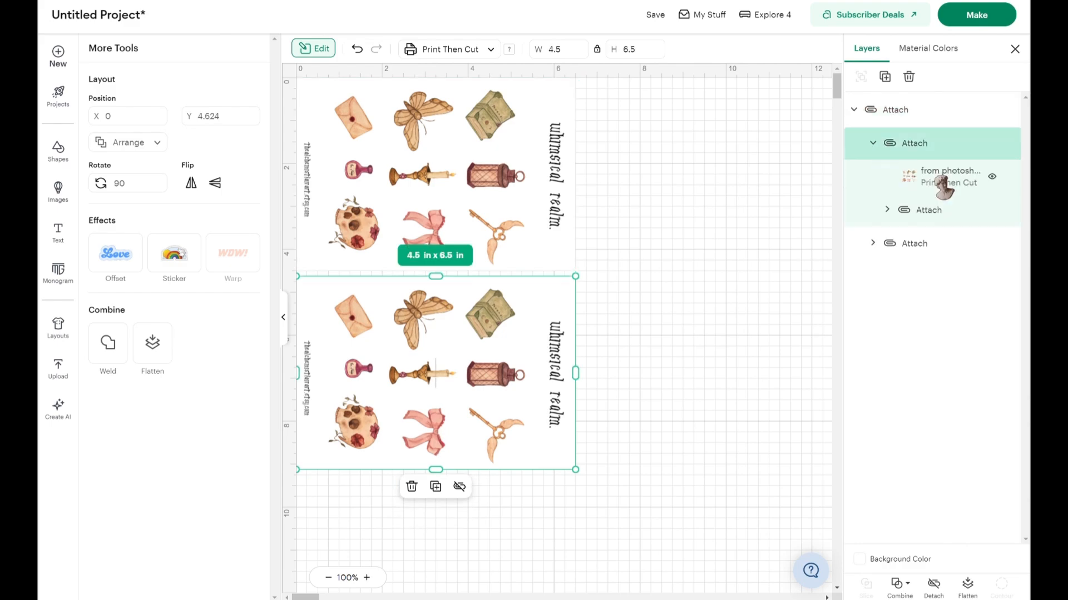
pyautogui.click(890, 210)
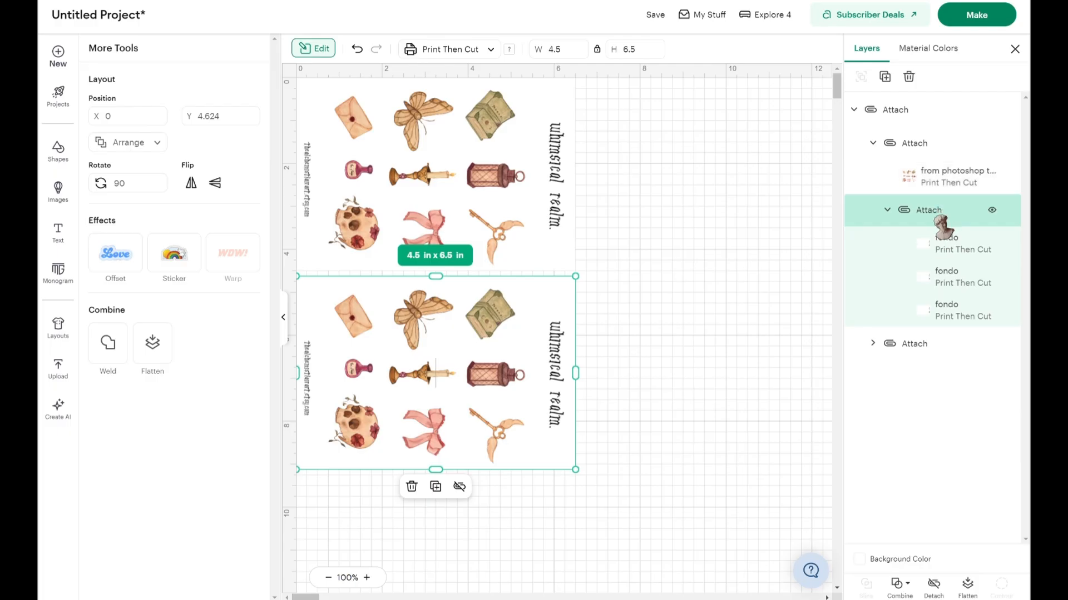
pyautogui.click(887, 210)
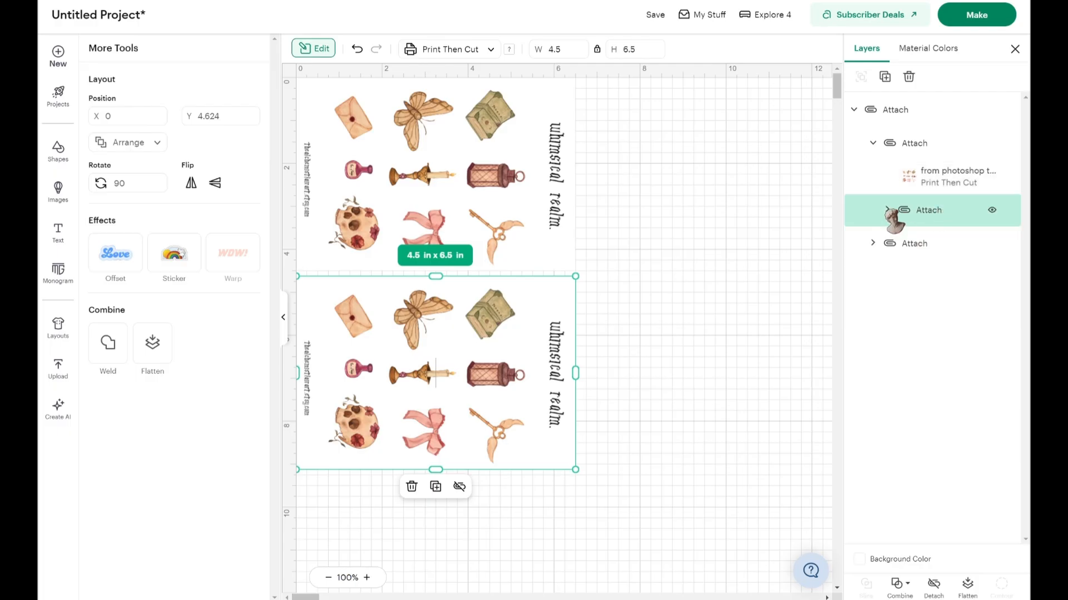
pyautogui.click(854, 110)
# - Proceed to making the project and open the print setup for the 8.5 in x 11 in Print Then Cut page
pyautogui.click(977, 14)
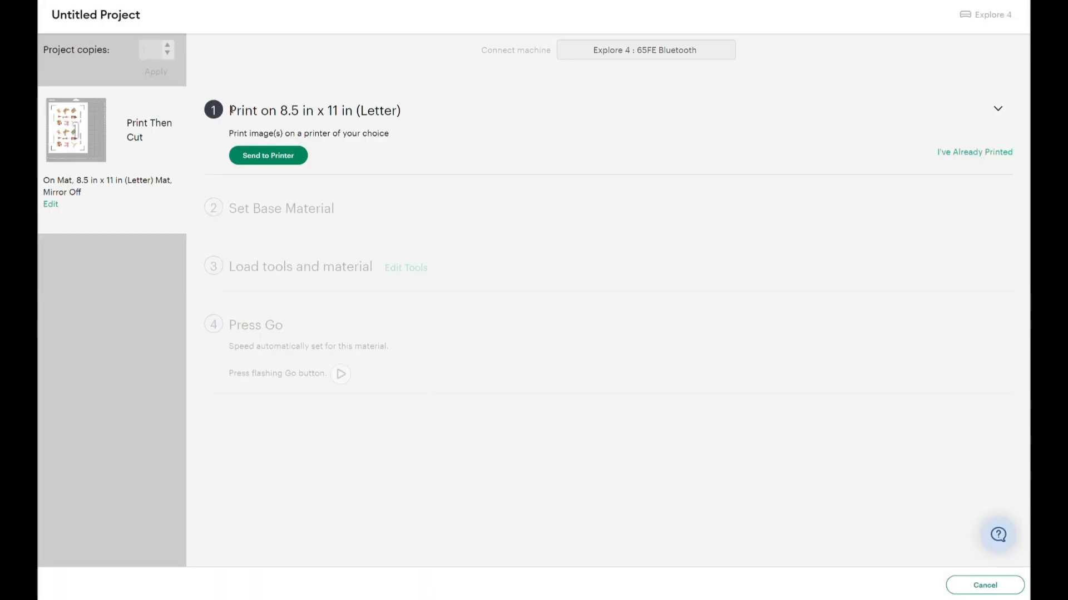
pyautogui.click(268, 158)
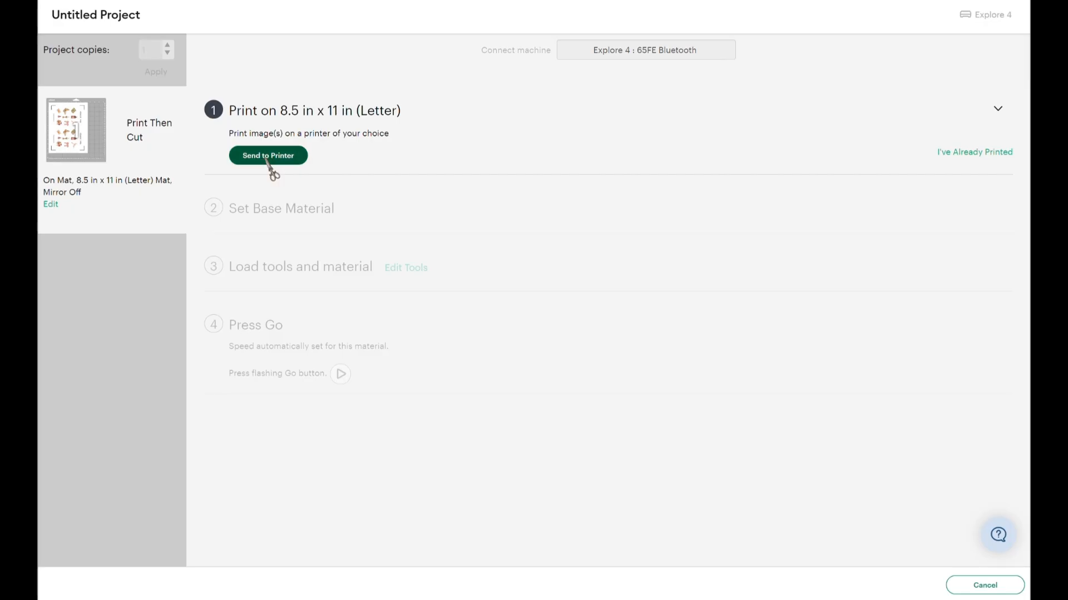
pyautogui.click(734, 321)
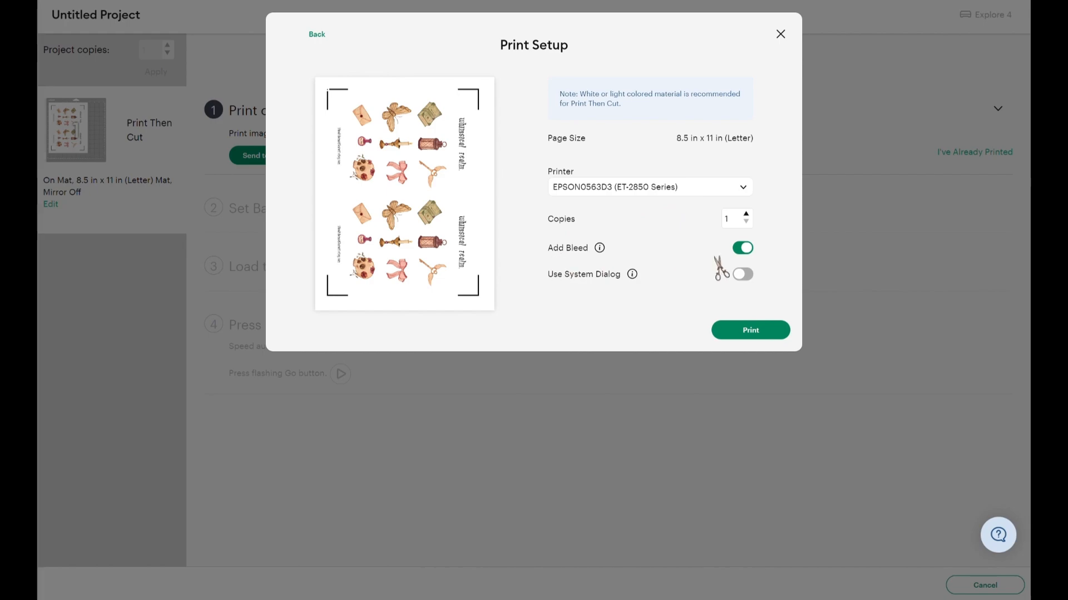
# - Turn off Add Bleed, enable Use System Dialog, and send the page on to the system print dialog
pyautogui.click(741, 248)
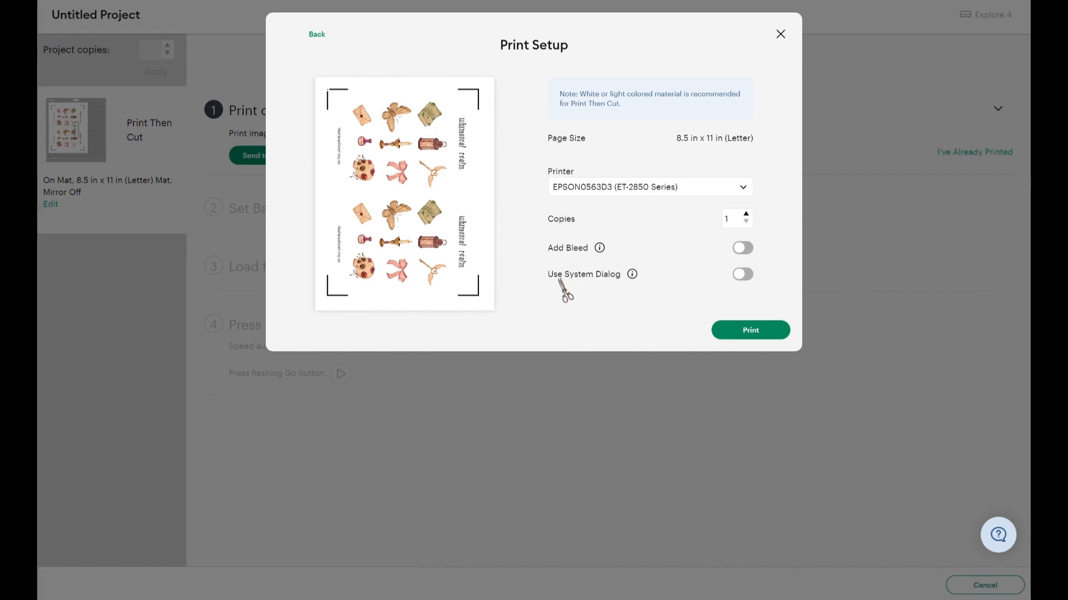
pyautogui.click(741, 274)
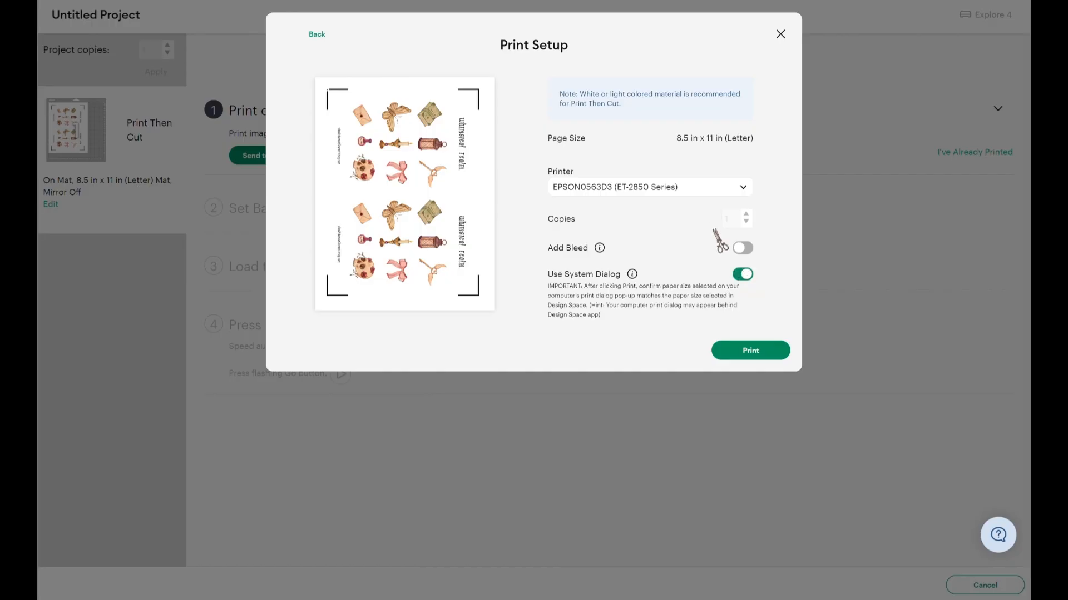
pyautogui.click(749, 352)
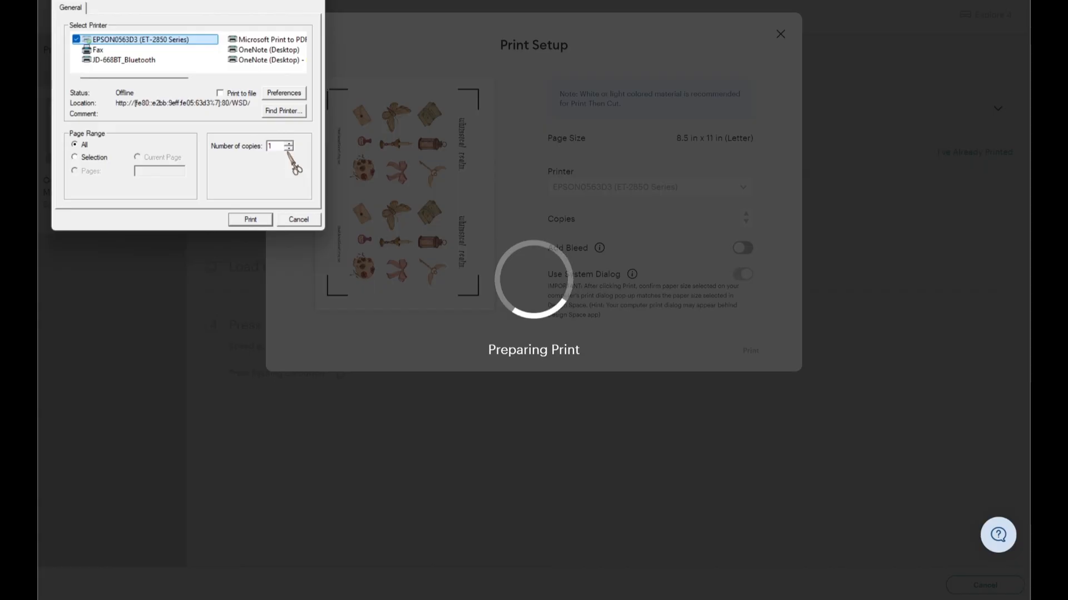
# - Apply the "bunny sticker" printing preset in the EPSON printer's preferences
pyautogui.click(293, 95)
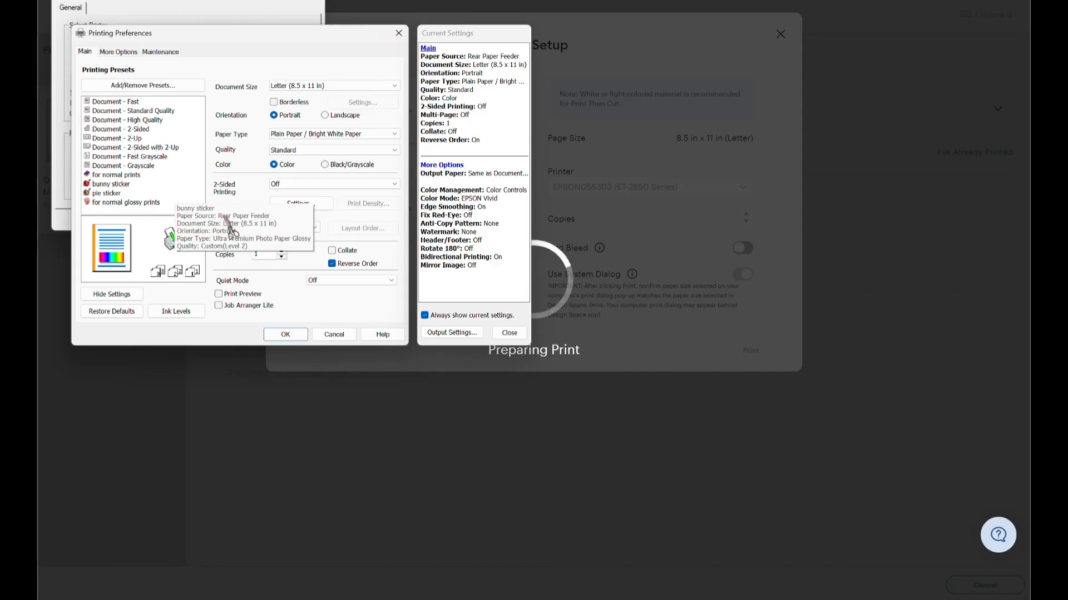
pyautogui.click(109, 184)
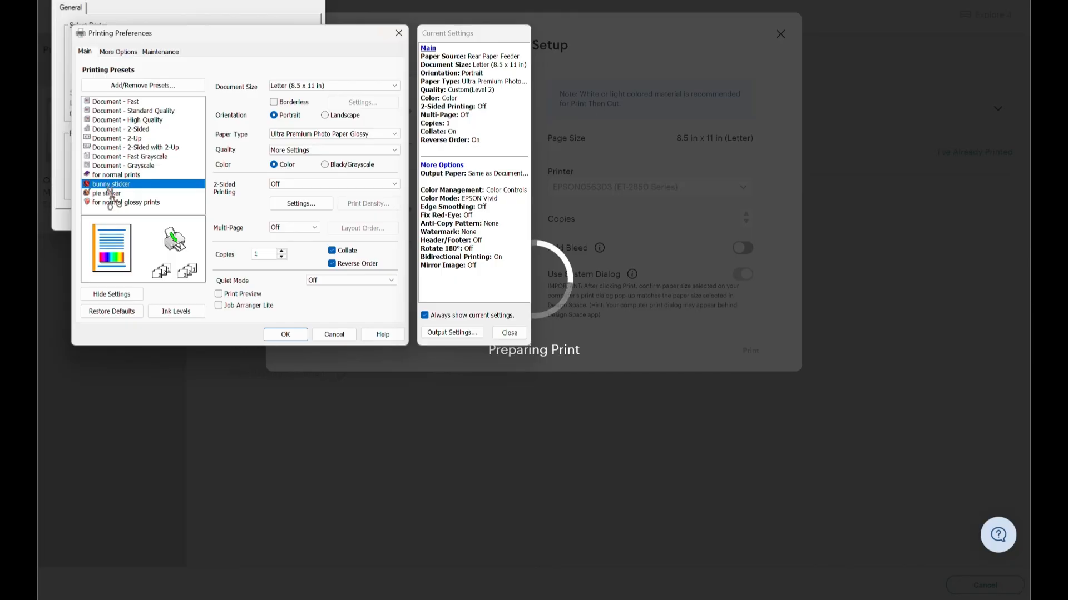
pyautogui.click(285, 335)
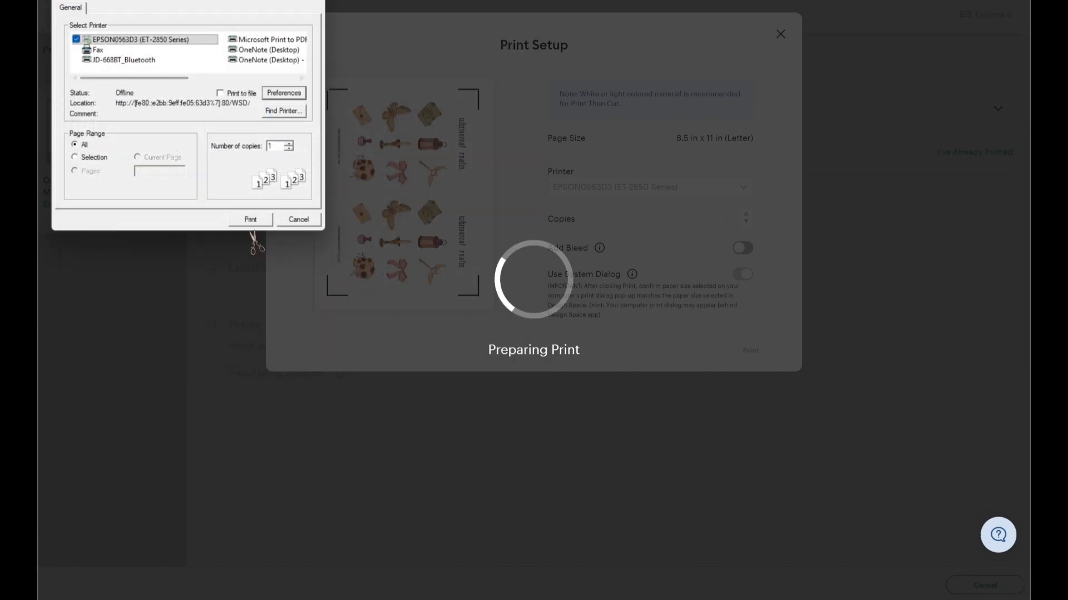